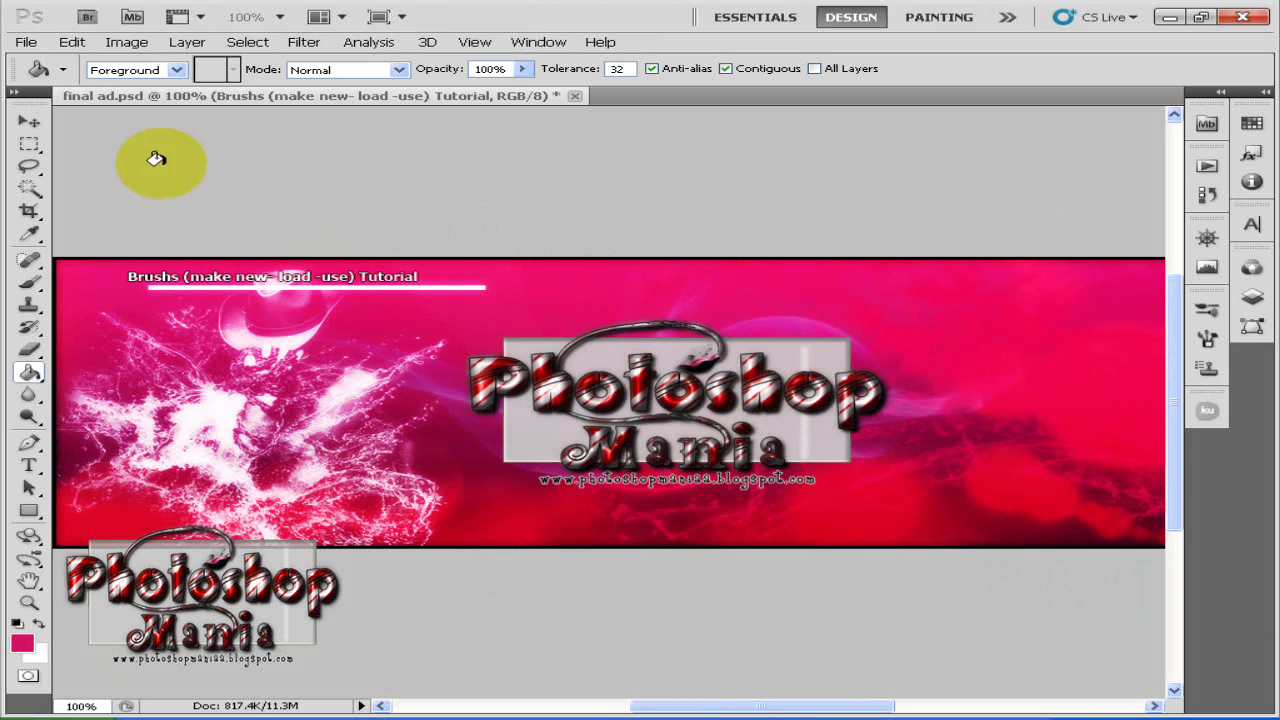
Switch to the Move tool and close the finished 'final ad.psd' example banner.
{"action": "left_click", "coordinate": [29, 123]}
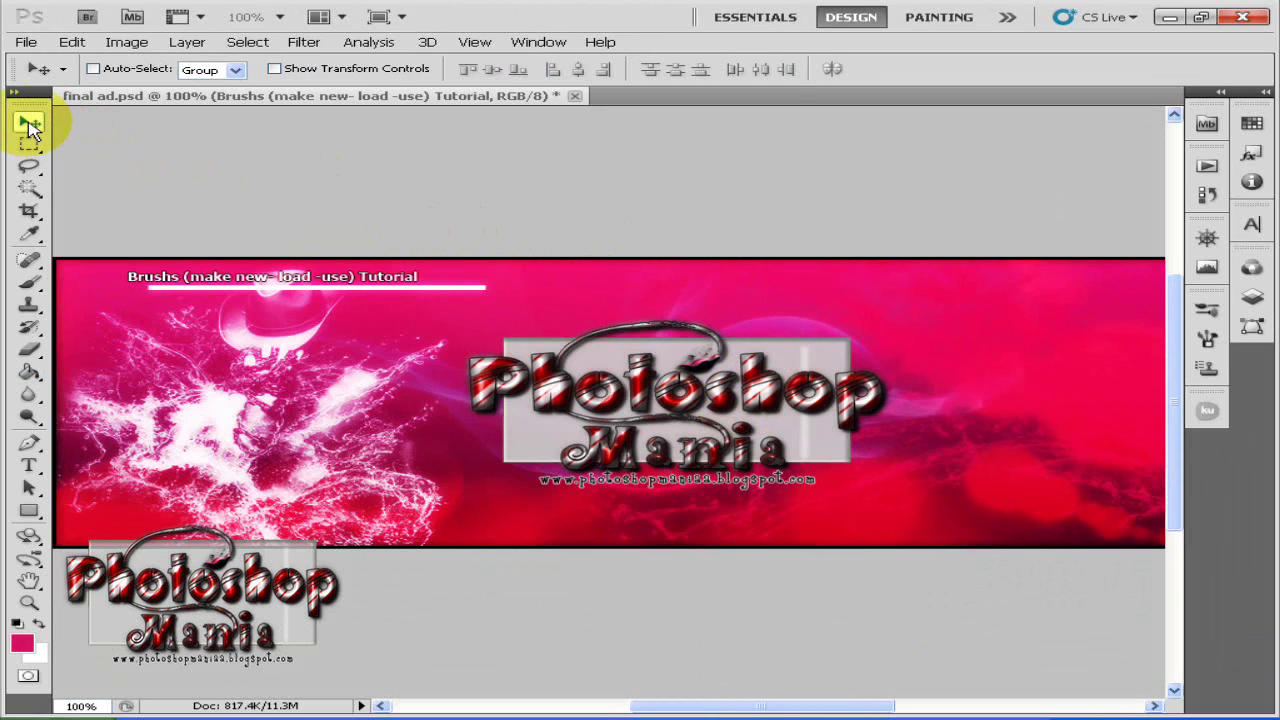
{"action": "left_click", "coordinate": [576, 97]}
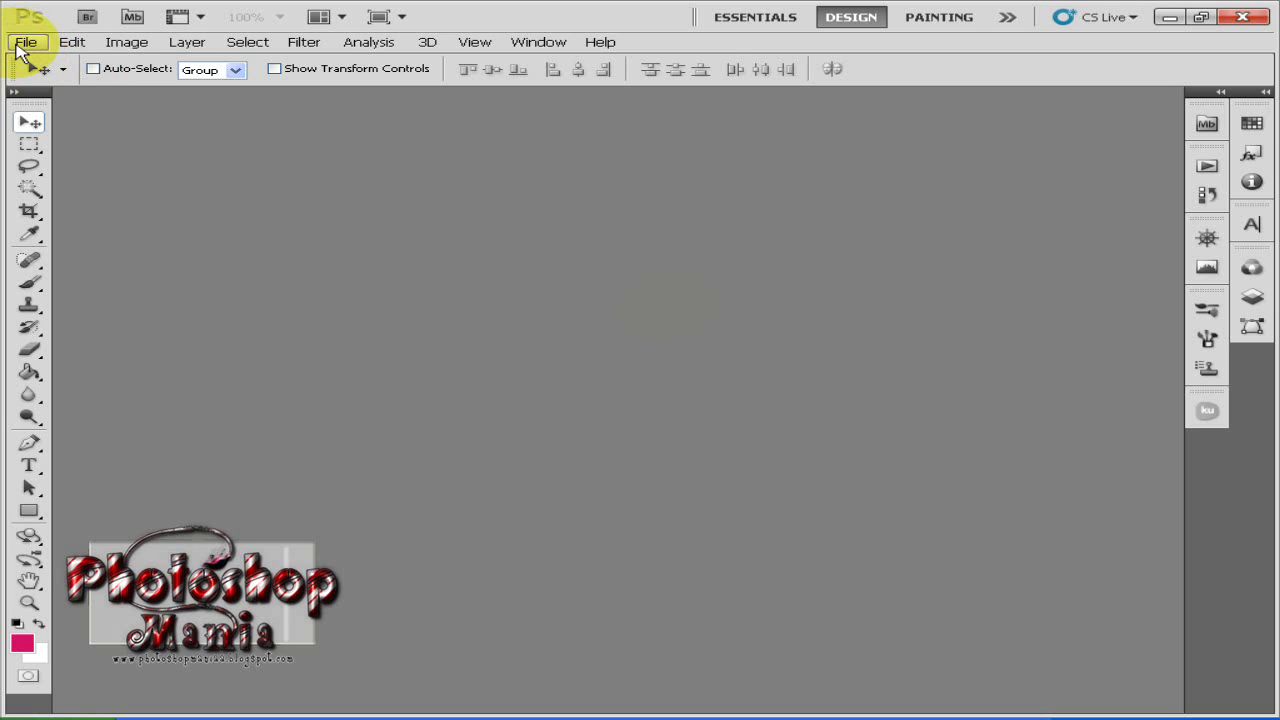
Create Untitled-1, a transparent 600 × 300 px RGB document at 72 pixels/inch.
{"action": "left_click", "coordinate": [18, 44]}
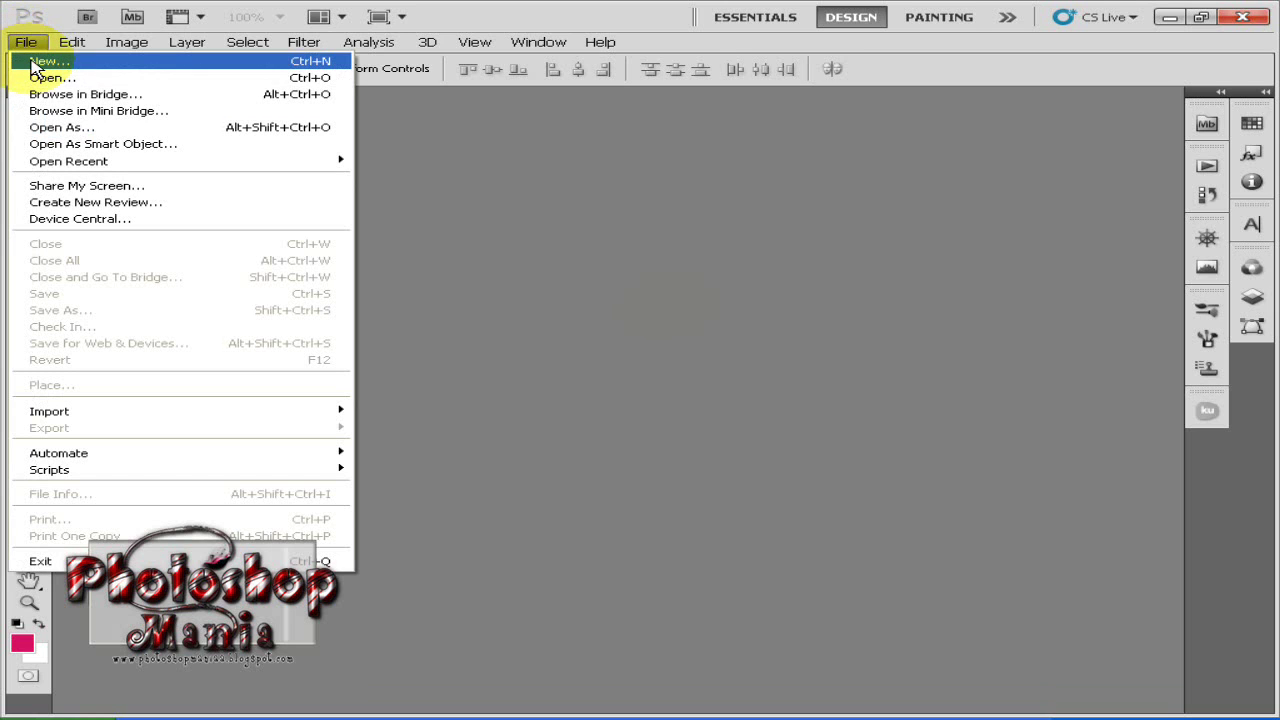
{"action": "left_click", "coordinate": [36, 64]}
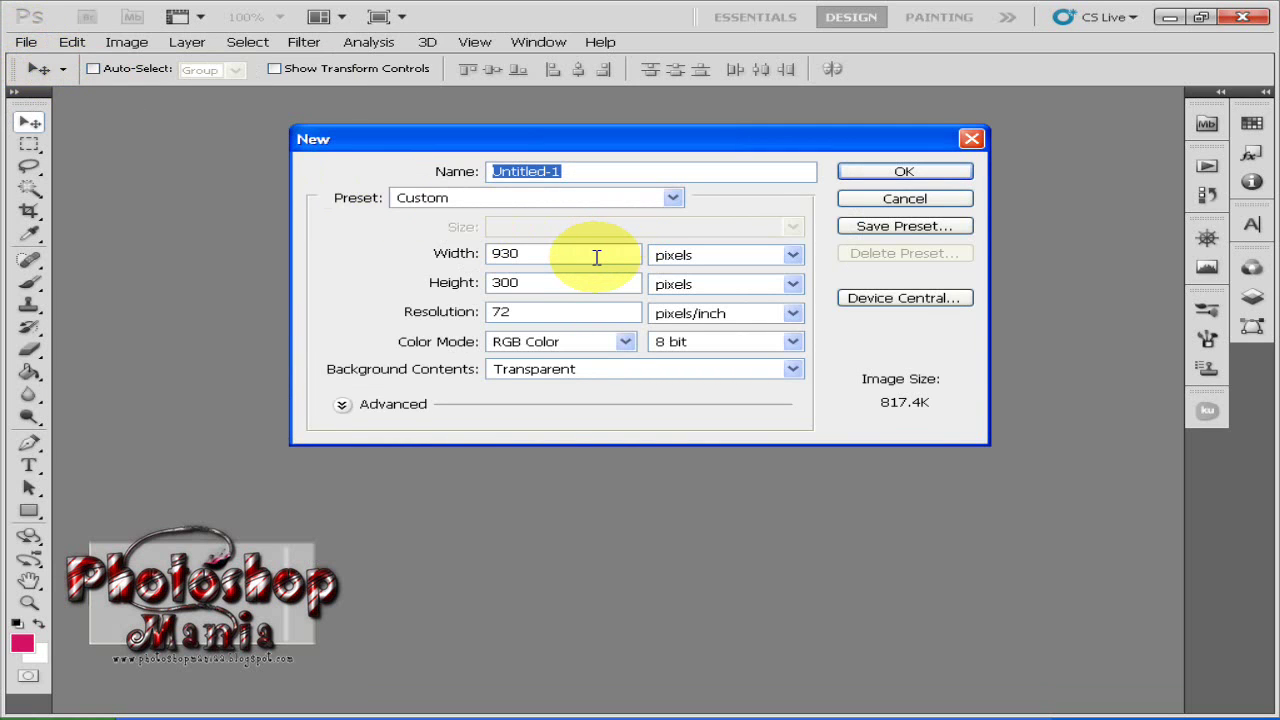
{"action": "left_click", "coordinate": [465, 253]}
{"action": "type", "text": "600"}
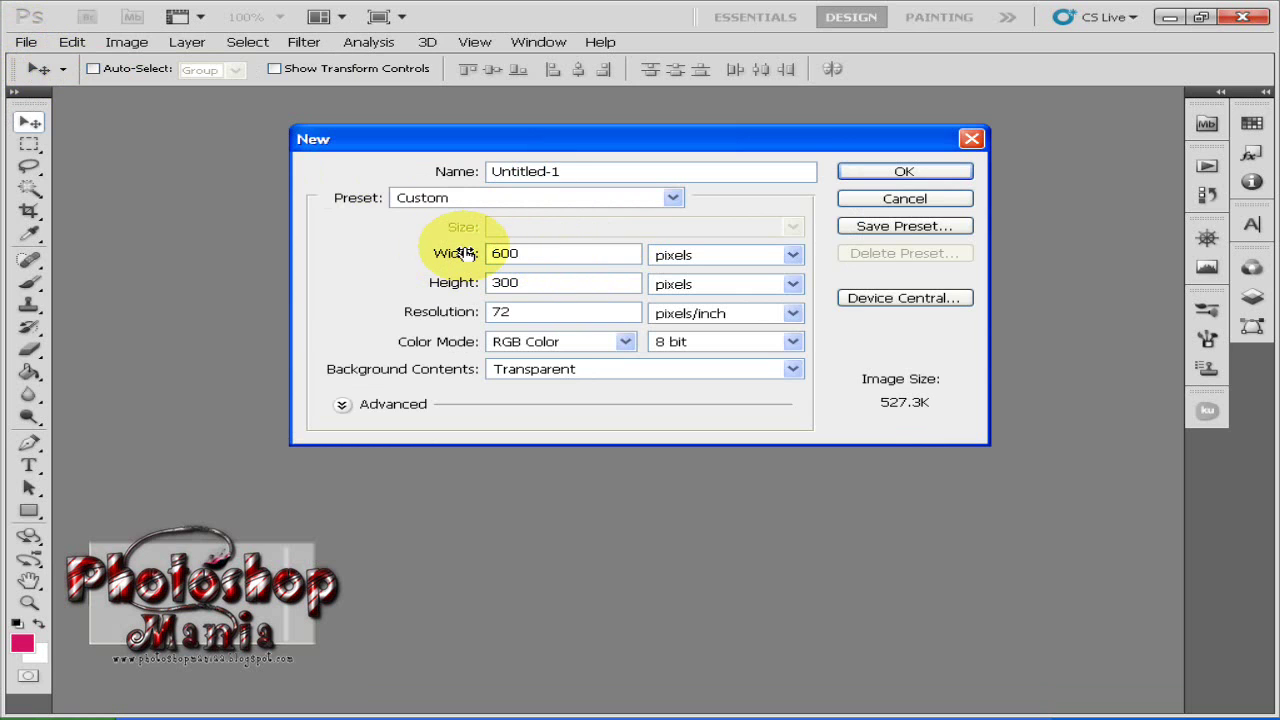
{"action": "key", "text": "Return"}
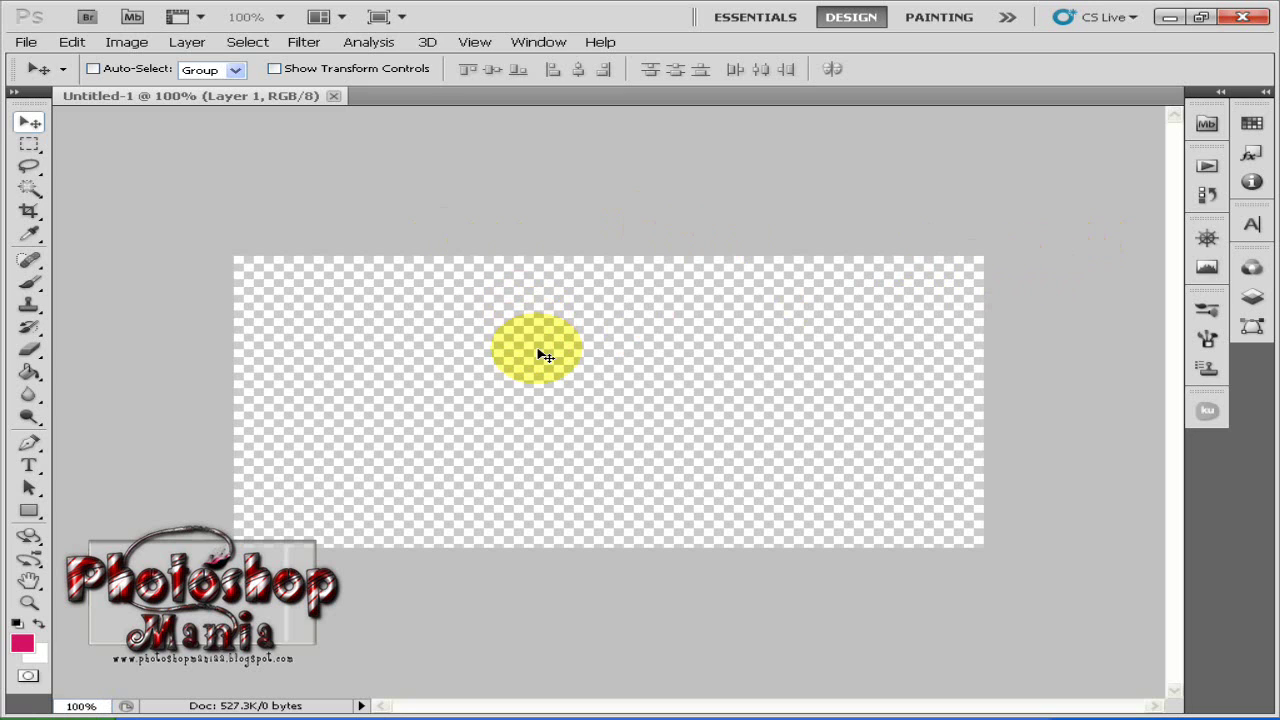
{"action": "key", "text": "g"}
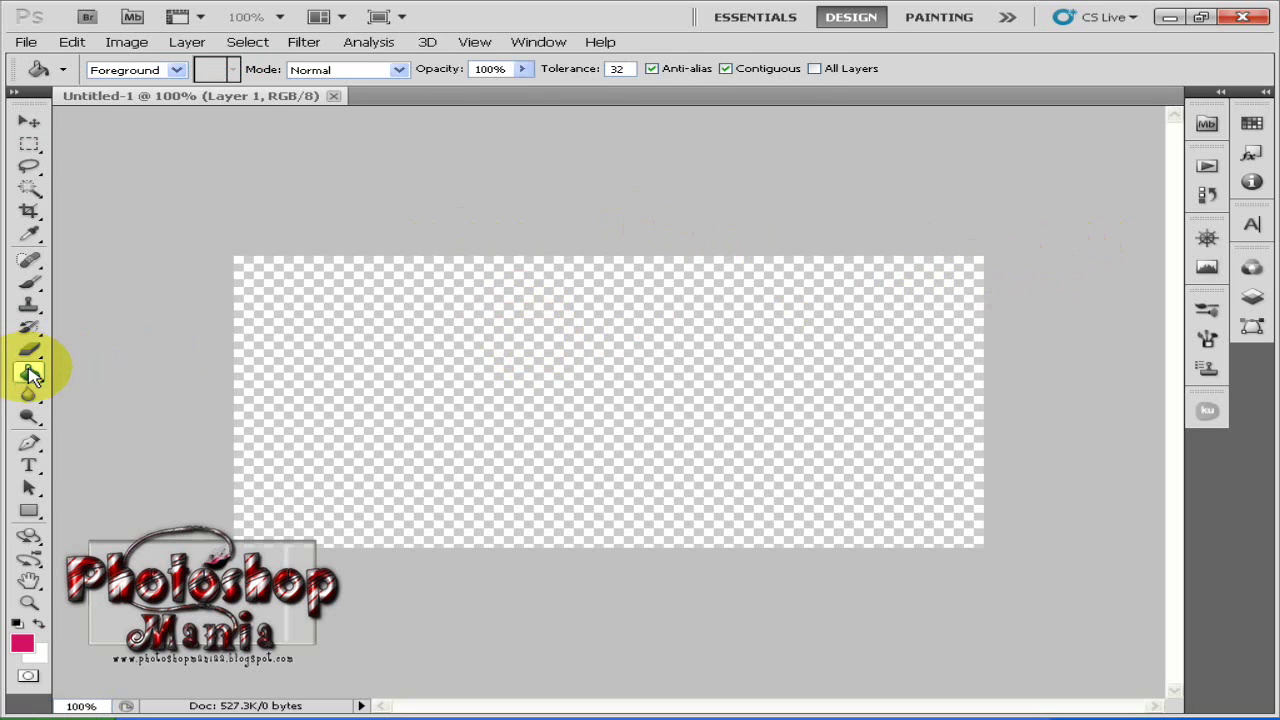
Fill Layer 1 with magenta pink using the Paint Bucket, and add an empty Layer 2 above it.
{"action": "left_click", "coordinate": [494, 358]}
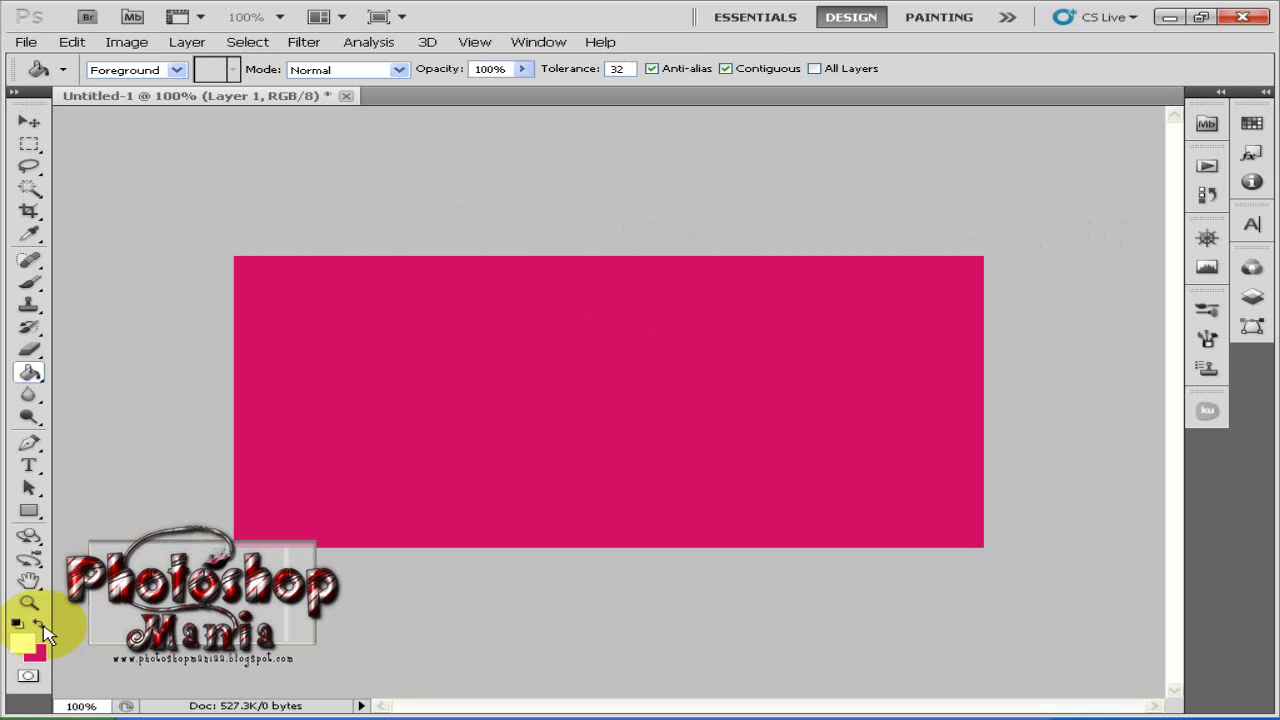
{"action": "left_click", "coordinate": [1252, 296]}
{"action": "left_click", "coordinate": [1157, 616]}
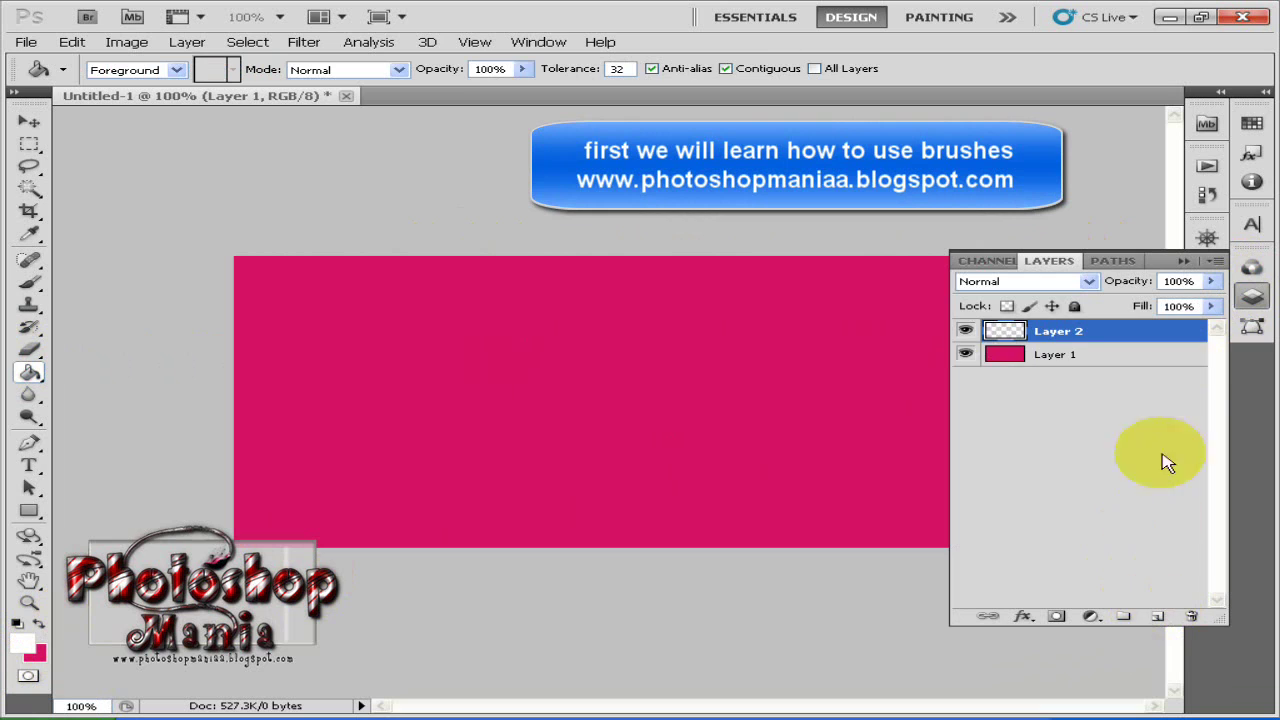
{"action": "left_click", "coordinate": [1252, 296]}
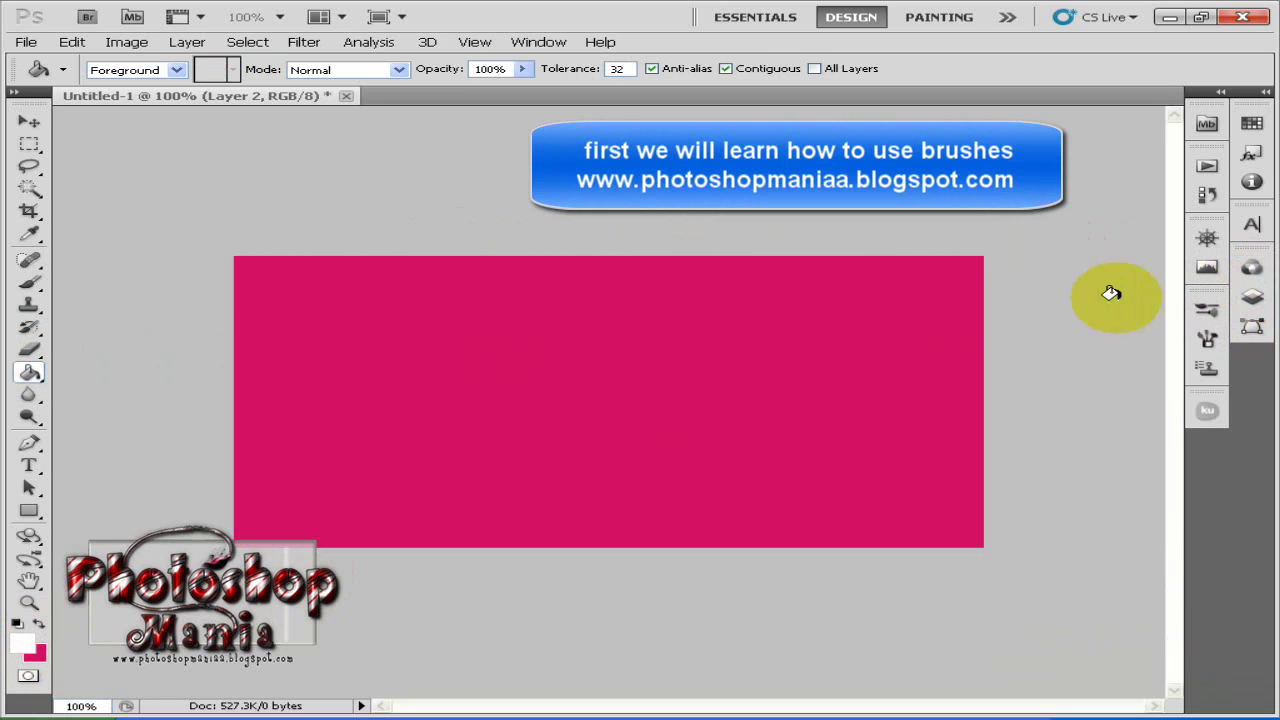
Switch to the Brush tool and show the brush presets as large thumbnails in an enlarged picker.
{"action": "left_click", "coordinate": [30, 286]}
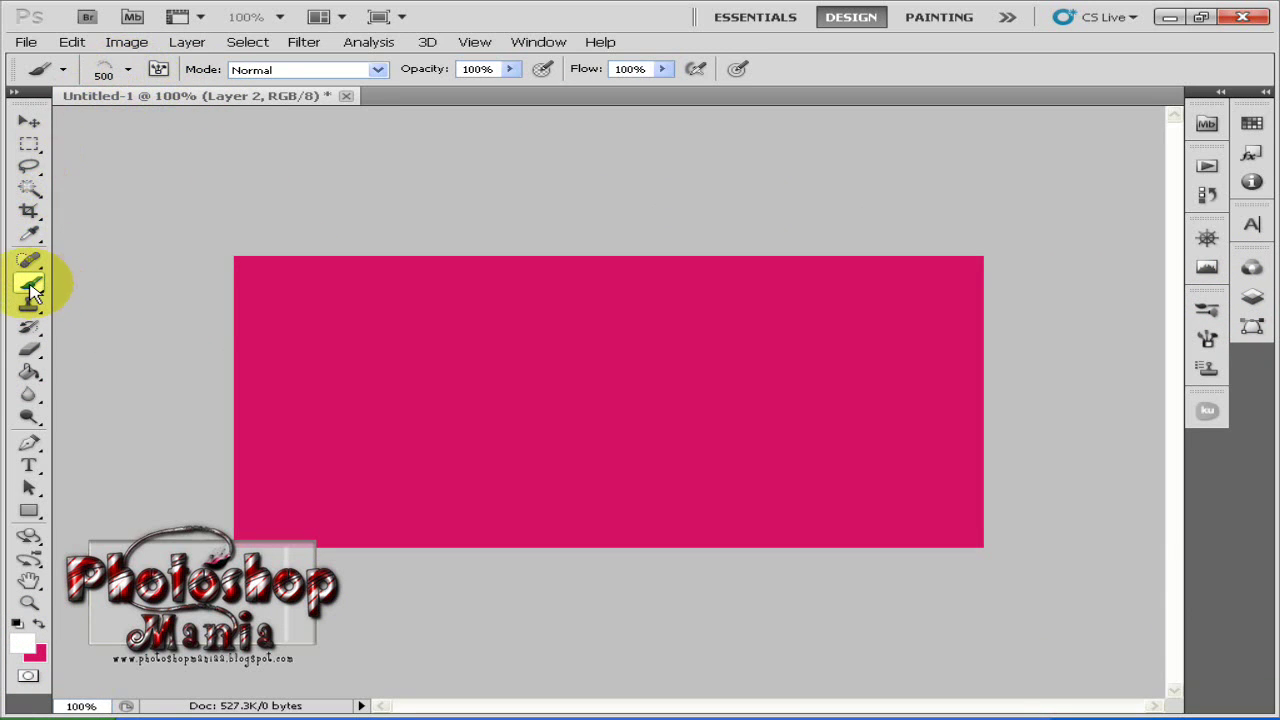
{"action": "left_click", "coordinate": [129, 70]}
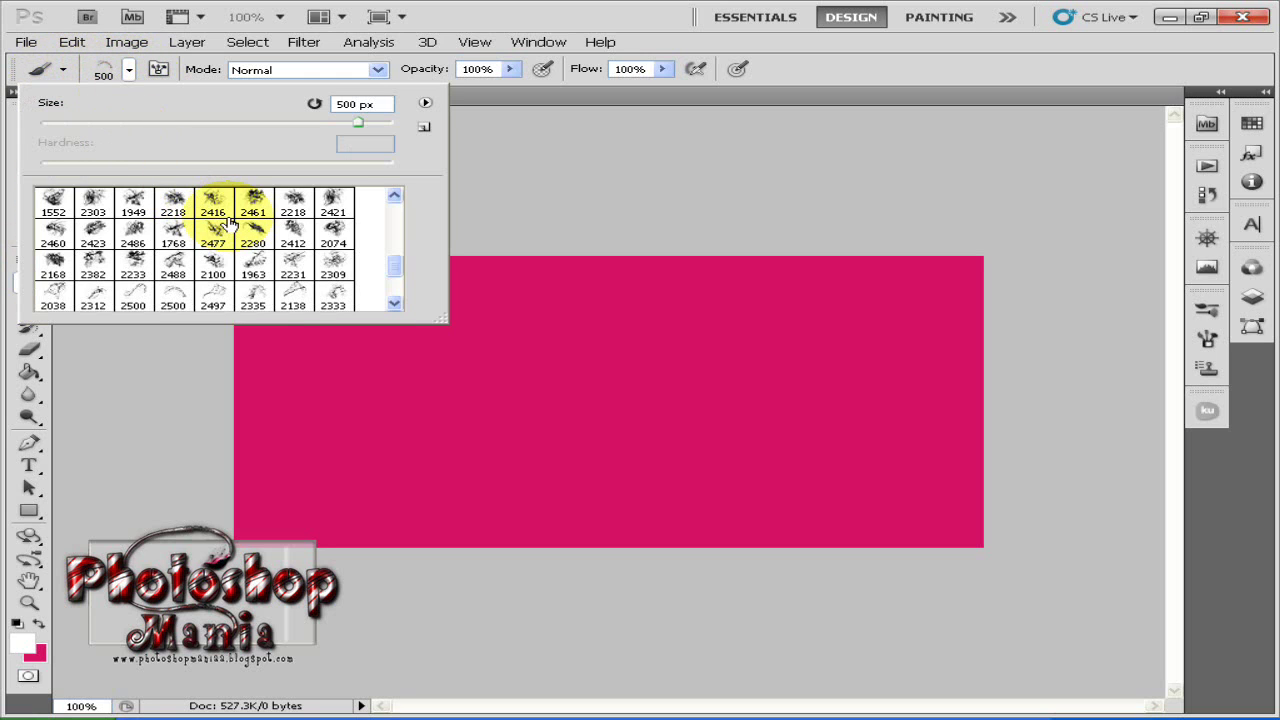
{"action": "scroll", "coordinate": [231, 210], "scroll_direction": "up", "scroll_amount": 1}
{"action": "scroll", "coordinate": [300, 222], "scroll_direction": "up", "scroll_amount": 1}
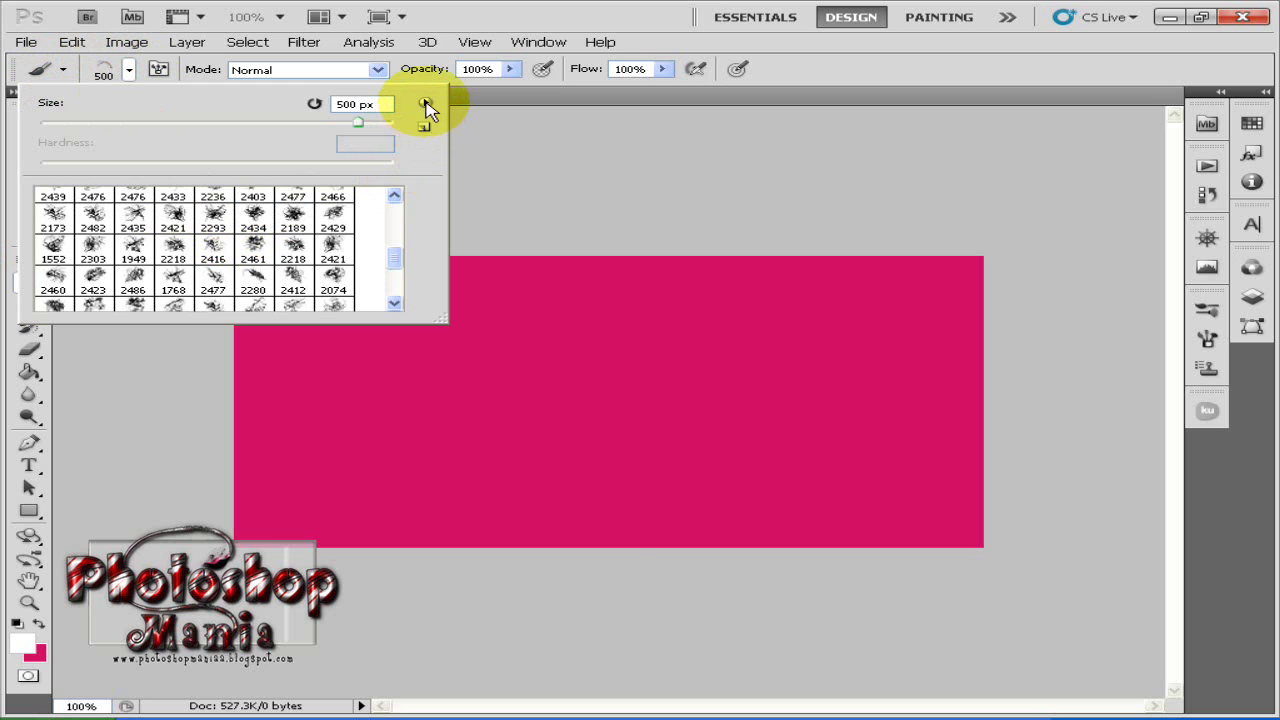
{"action": "left_click", "coordinate": [425, 104]}
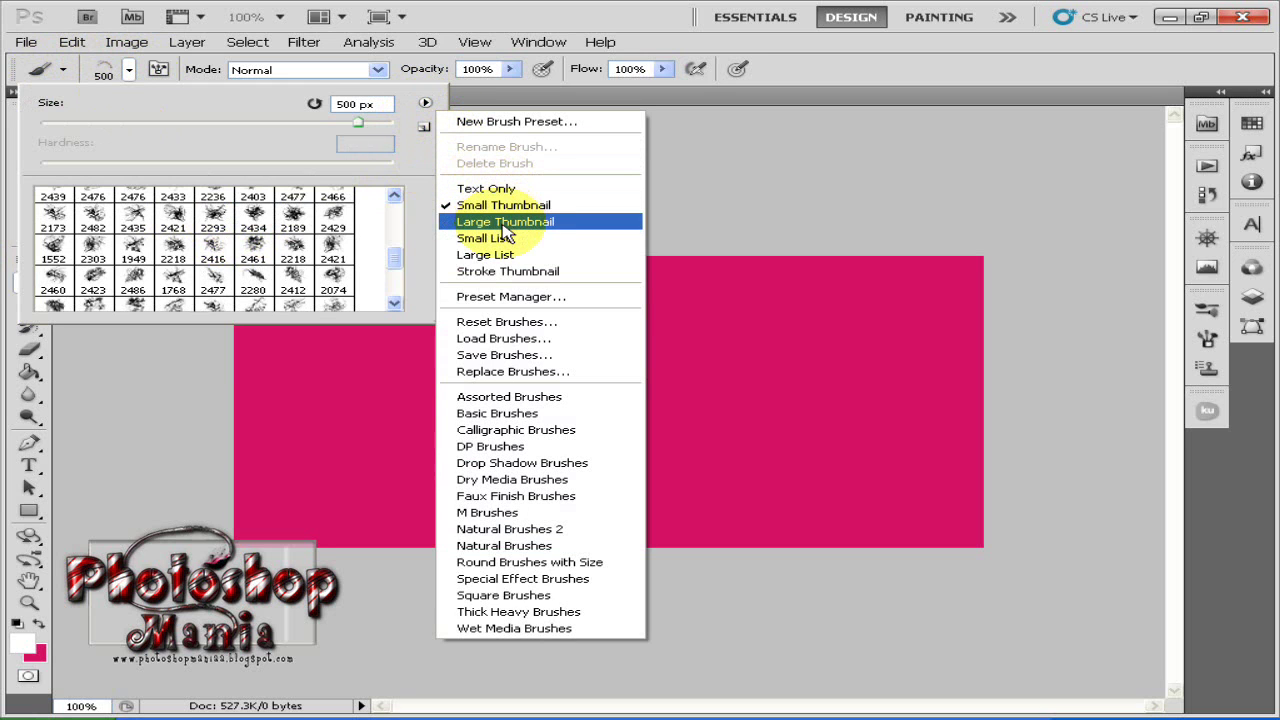
{"action": "left_click", "coordinate": [505, 222]}
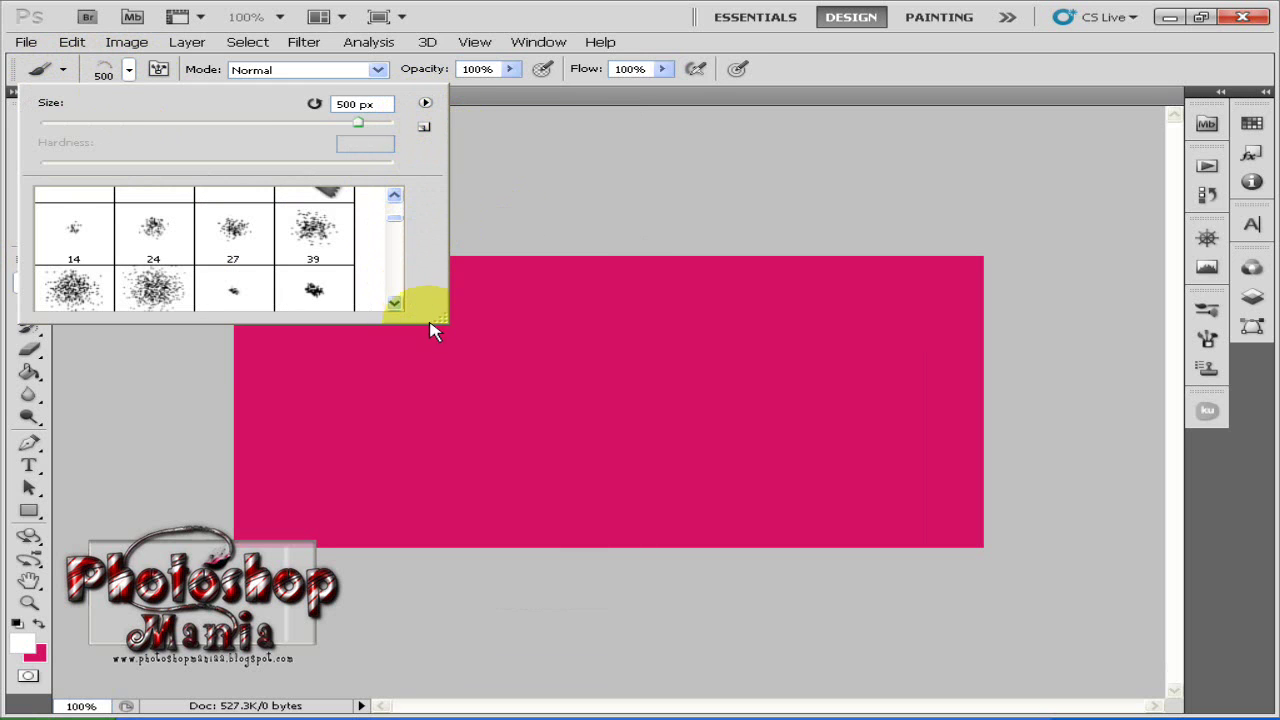
{"action": "left_click_drag", "start_coordinate": [429, 320], "coordinate": [528, 466]}
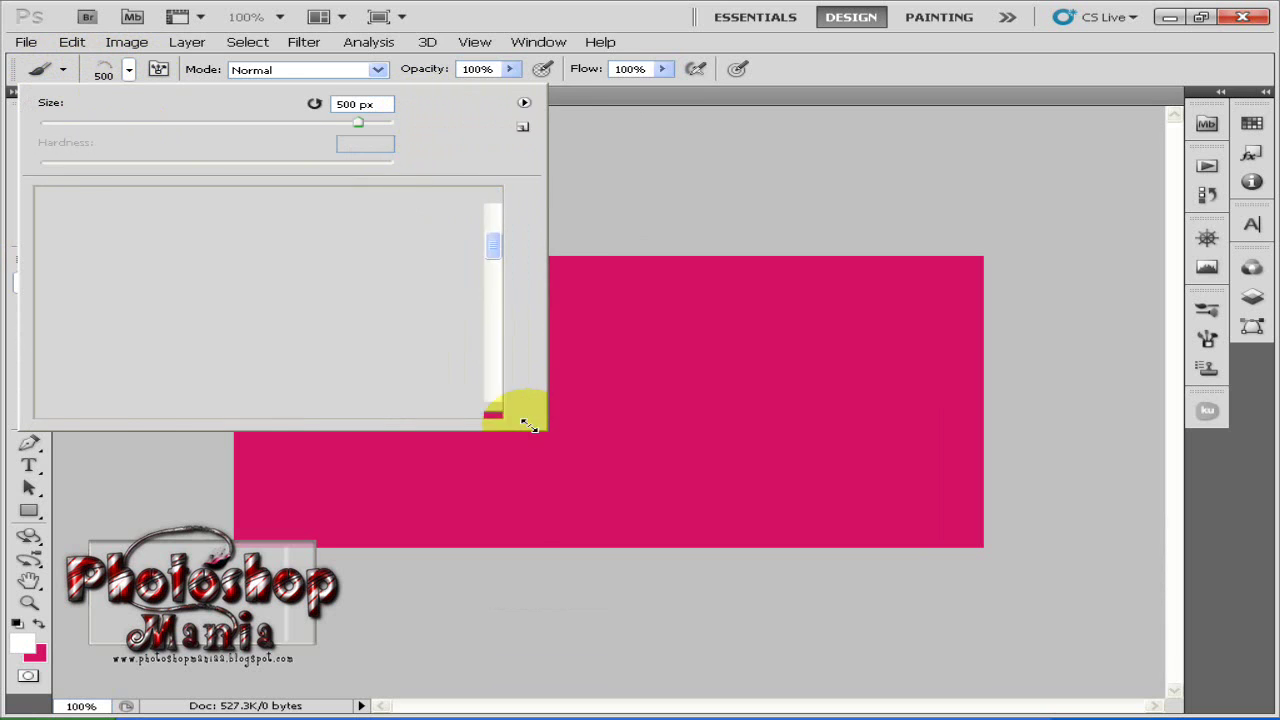
Choose the swirl brush preset 2476.
{"action": "scroll", "coordinate": [251, 290], "scroll_direction": "up", "scroll_amount": 2}
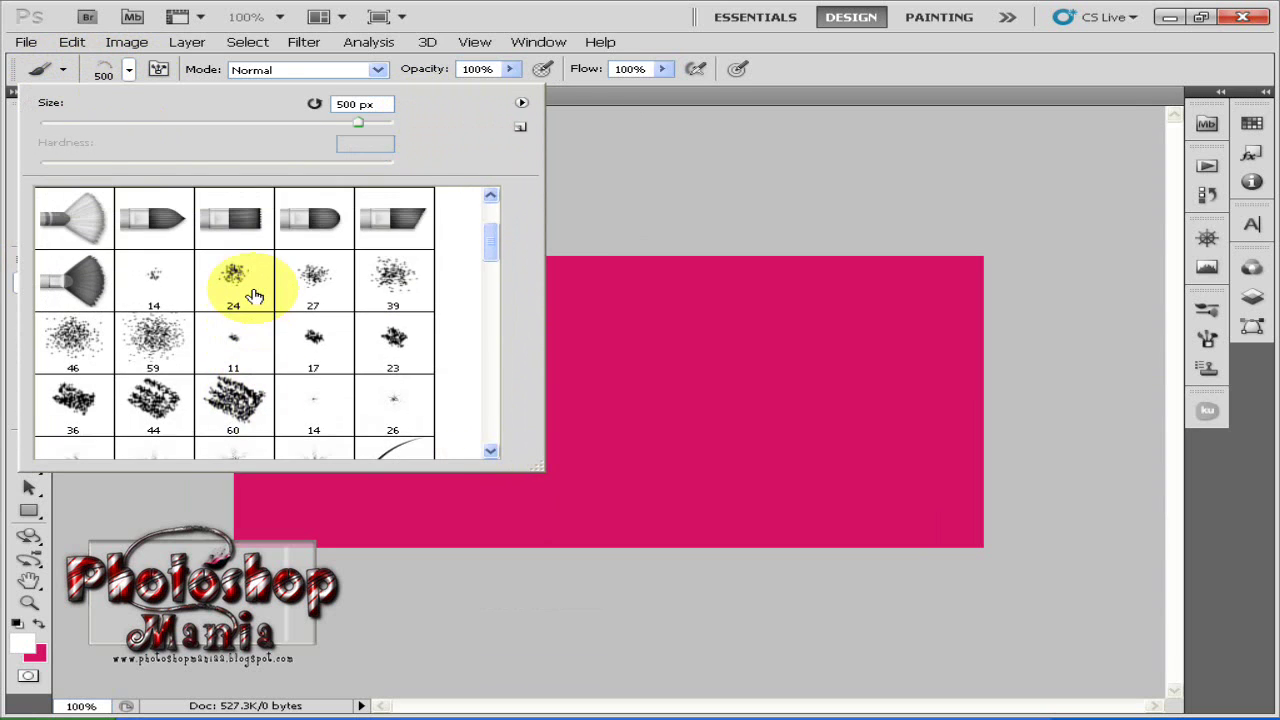
{"action": "scroll", "coordinate": [253, 296], "scroll_direction": "up", "scroll_amount": 1}
{"action": "scroll", "coordinate": [253, 296], "scroll_direction": "down", "scroll_amount": 2}
{"action": "scroll", "coordinate": [252, 294], "scroll_direction": "down", "scroll_amount": 2}
{"action": "scroll", "coordinate": [251, 292], "scroll_direction": "down", "scroll_amount": 1}
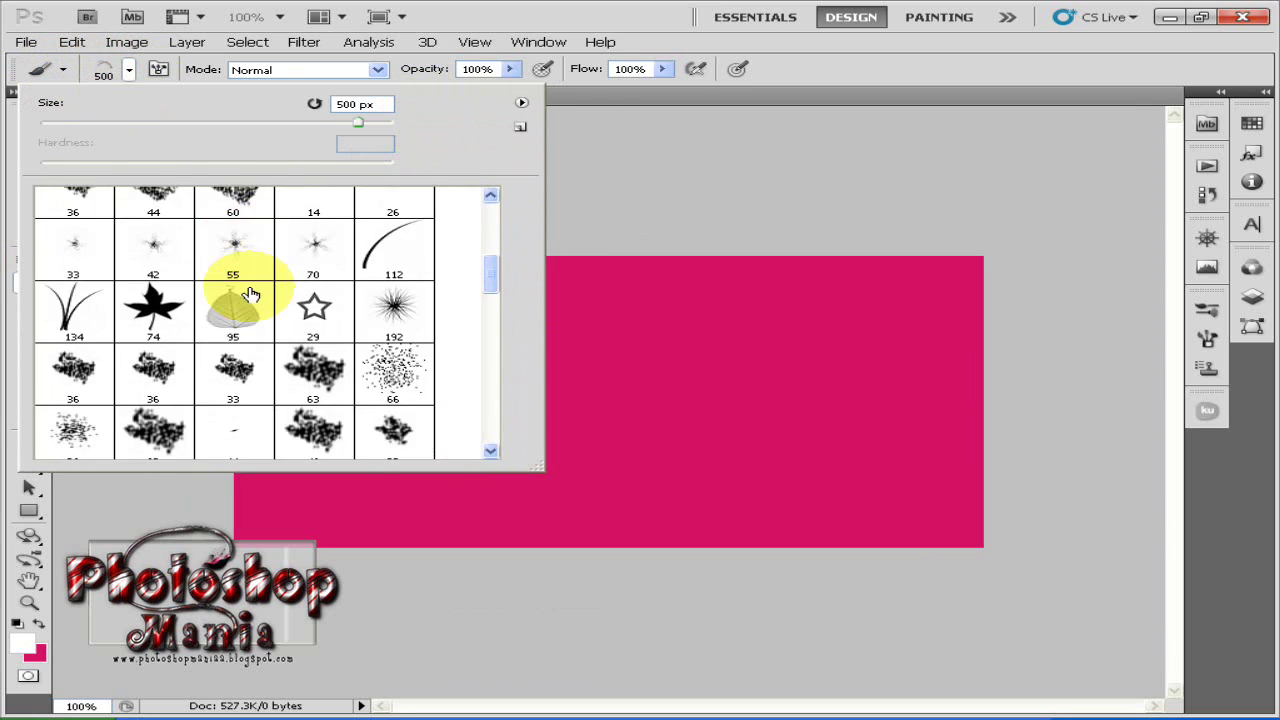
{"action": "scroll", "coordinate": [250, 291], "scroll_direction": "down", "scroll_amount": 1}
{"action": "scroll", "coordinate": [250, 291], "scroll_direction": "down", "scroll_amount": 2}
{"action": "scroll", "coordinate": [250, 292], "scroll_direction": "down", "scroll_amount": 1}
{"action": "scroll", "coordinate": [251, 293], "scroll_direction": "down", "scroll_amount": 1}
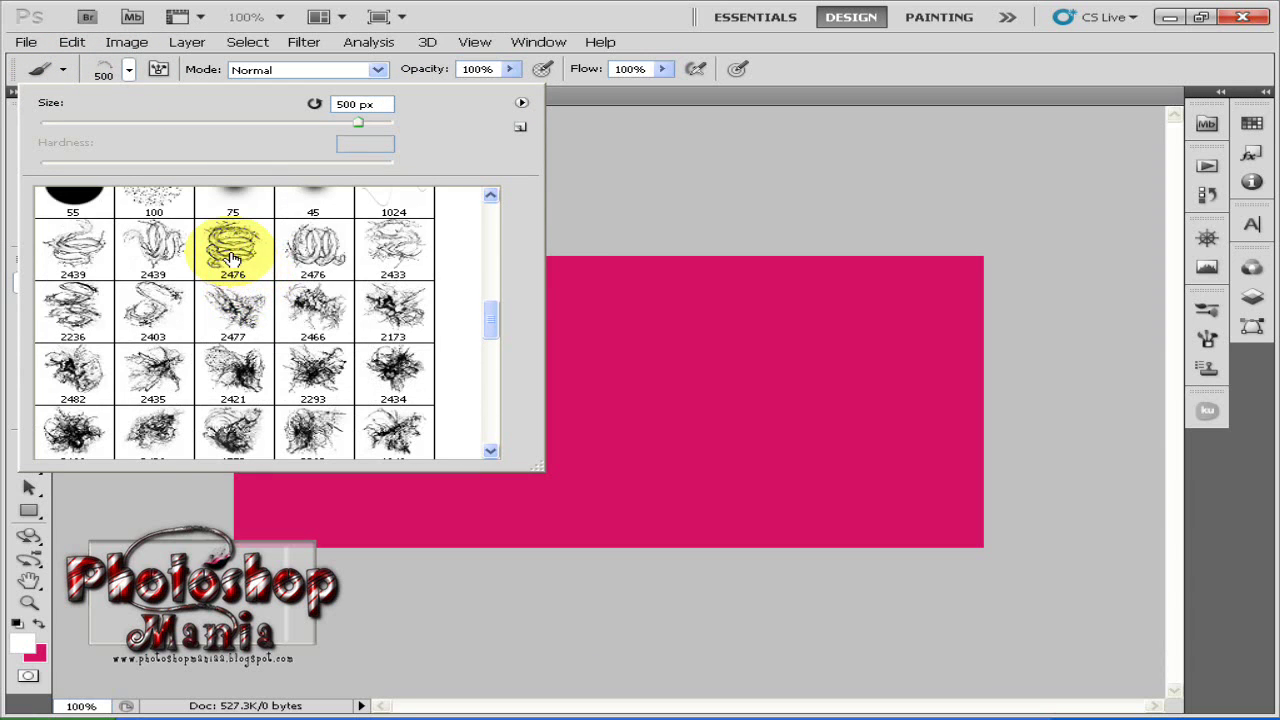
{"action": "left_click", "coordinate": [231, 258]}
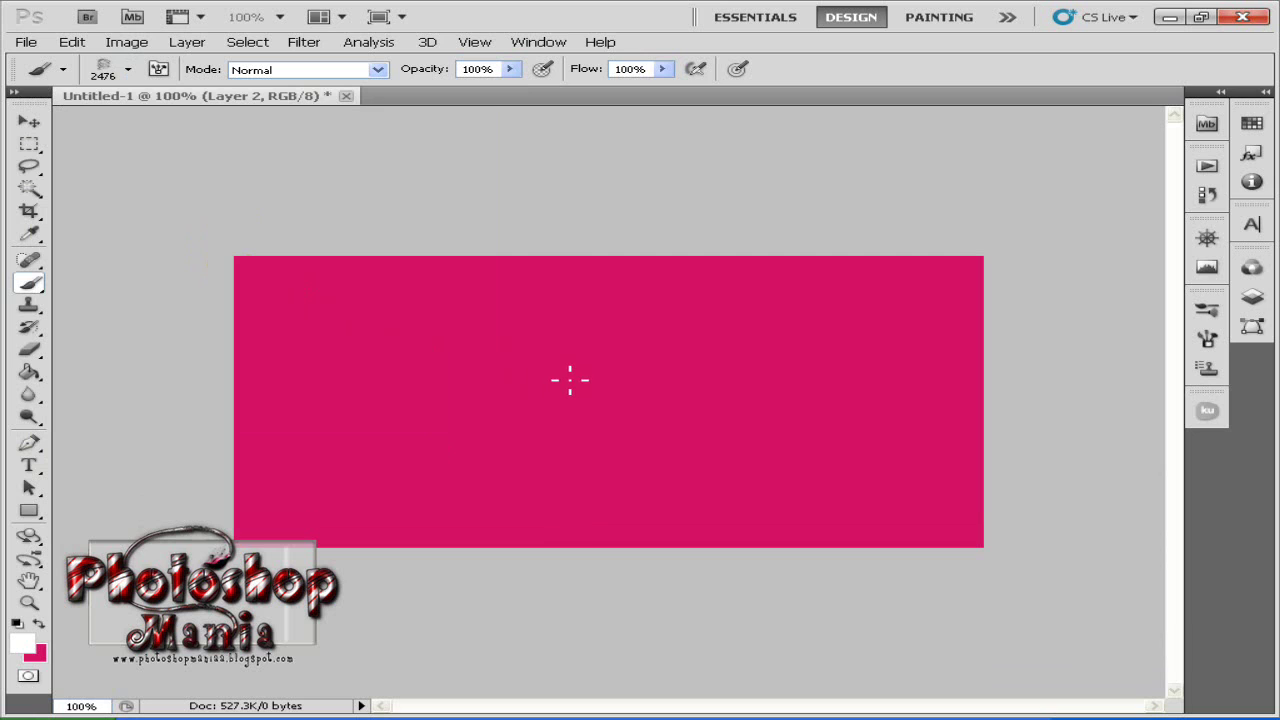
Reduce the brush to about 452 px and stamp a white water swirl on the pink canvas.
{"action": "left_click", "coordinate": [128, 69]}
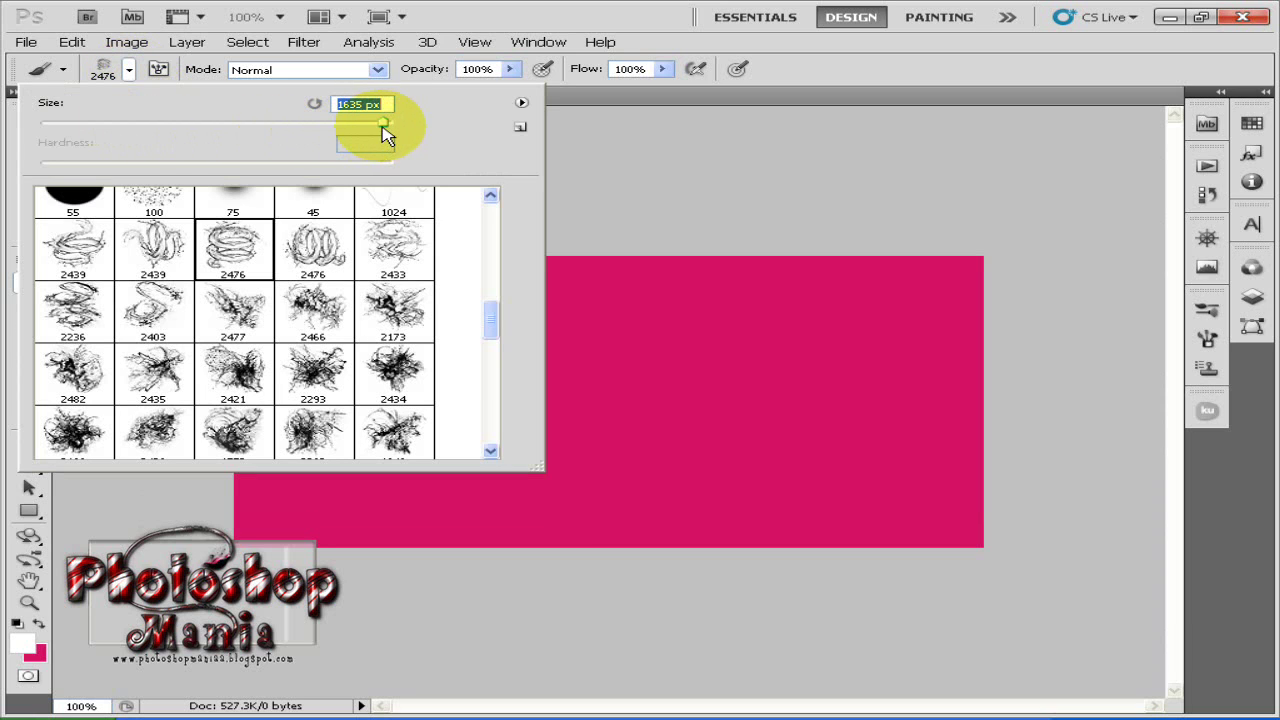
{"action": "left_click_drag", "start_coordinate": [387, 137], "coordinate": [359, 129]}
{"action": "left_click", "coordinate": [700, 360]}
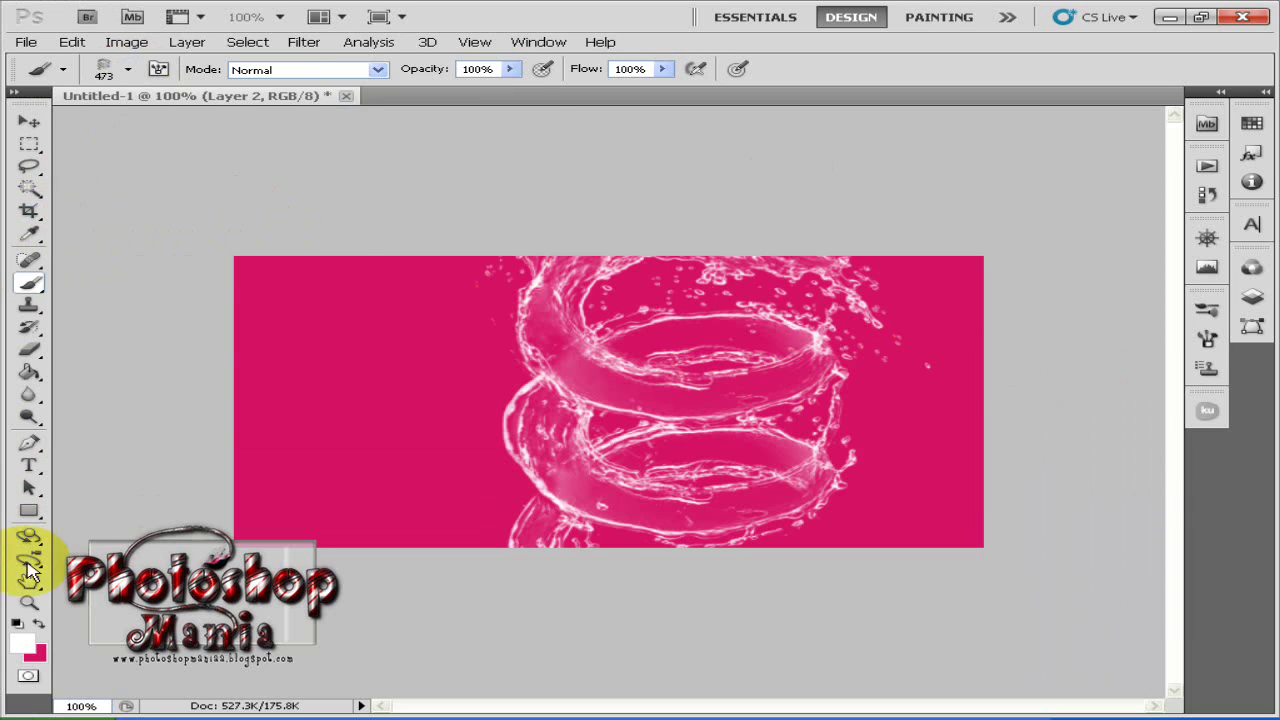
Set the foreground colour to near-black.
{"action": "left_click", "coordinate": [22, 641]}
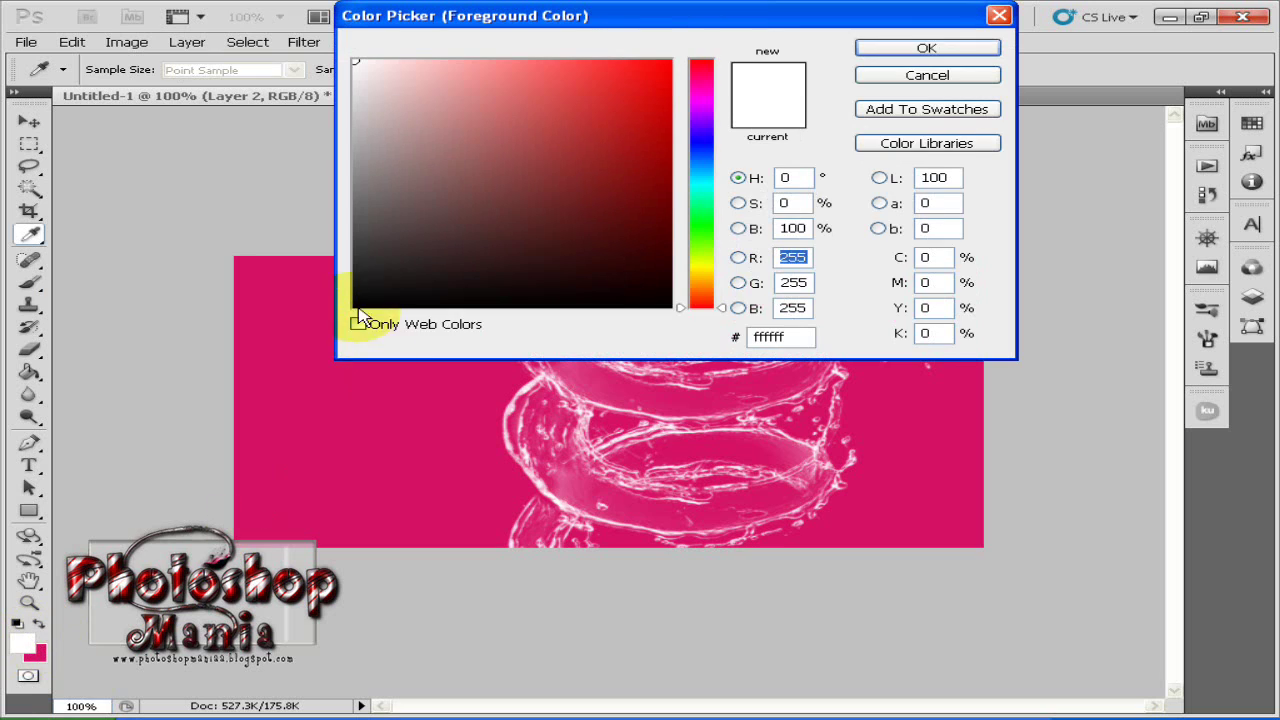
{"action": "left_click", "coordinate": [374, 286]}
{"action": "left_click", "coordinate": [926, 48]}
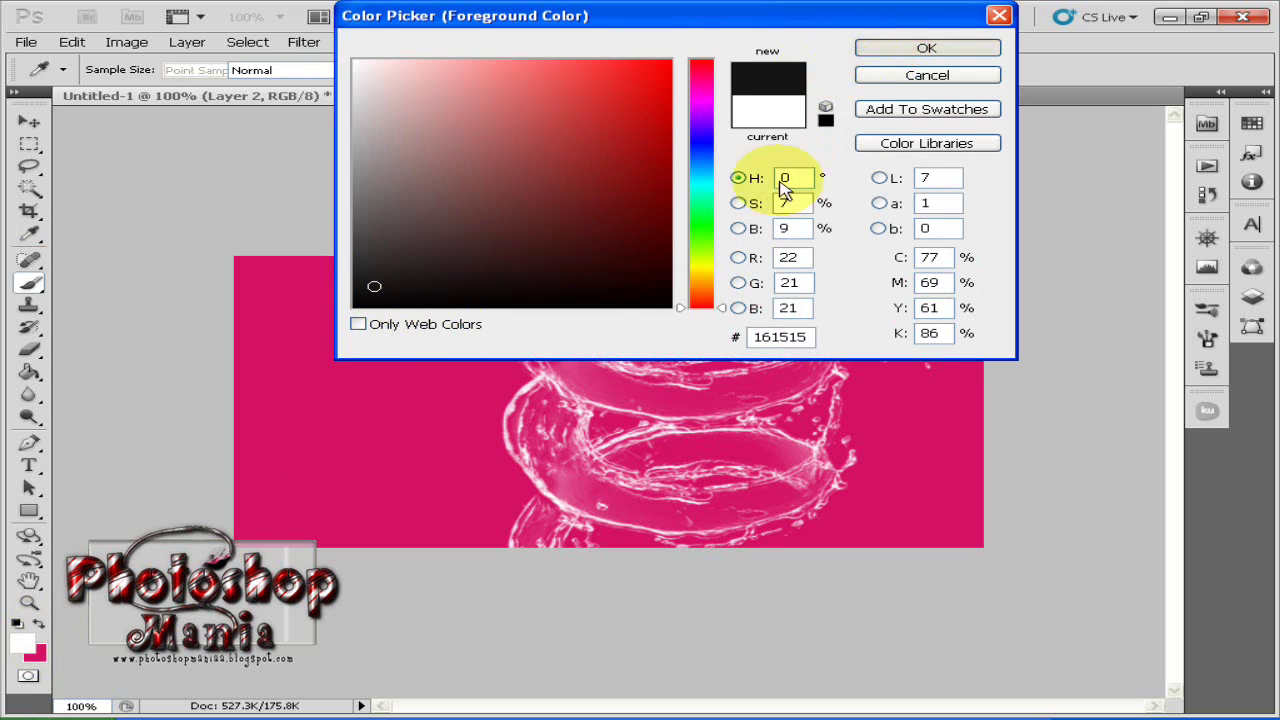
{"action": "key", "text": "b"}
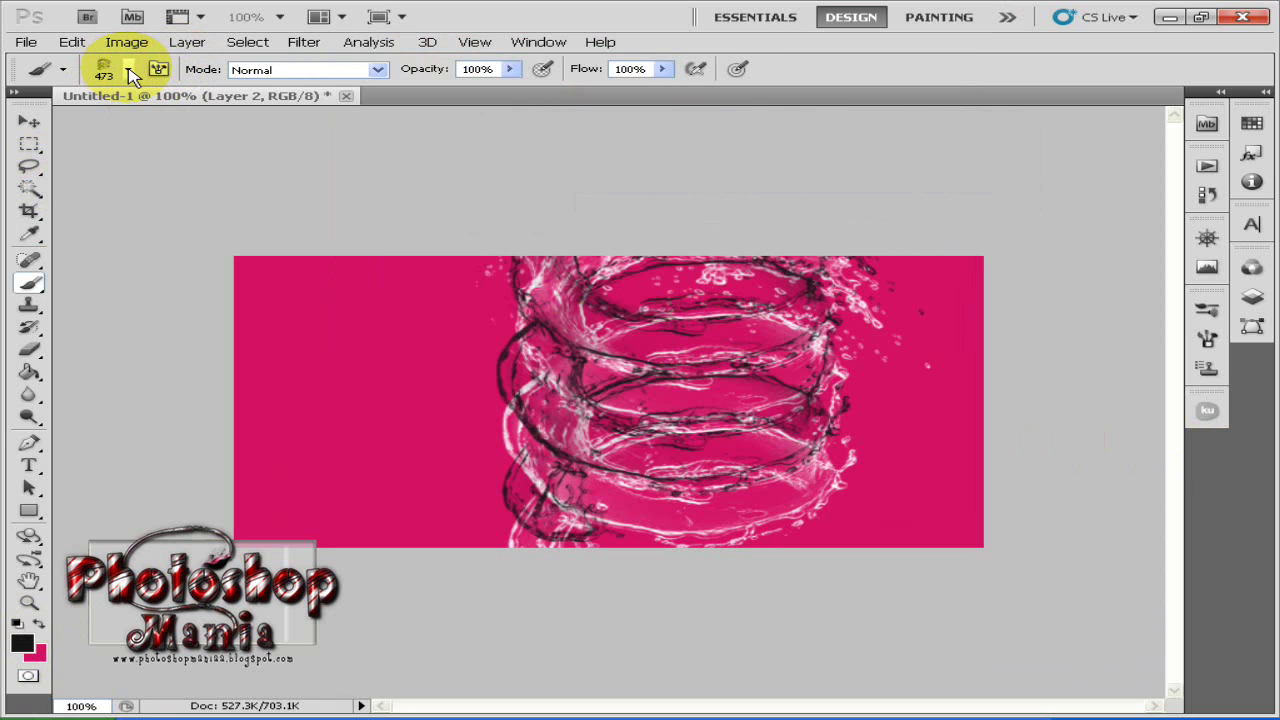
Hide Layer 2 with its water-splash strokes.
{"action": "left_click", "coordinate": [1252, 296]}
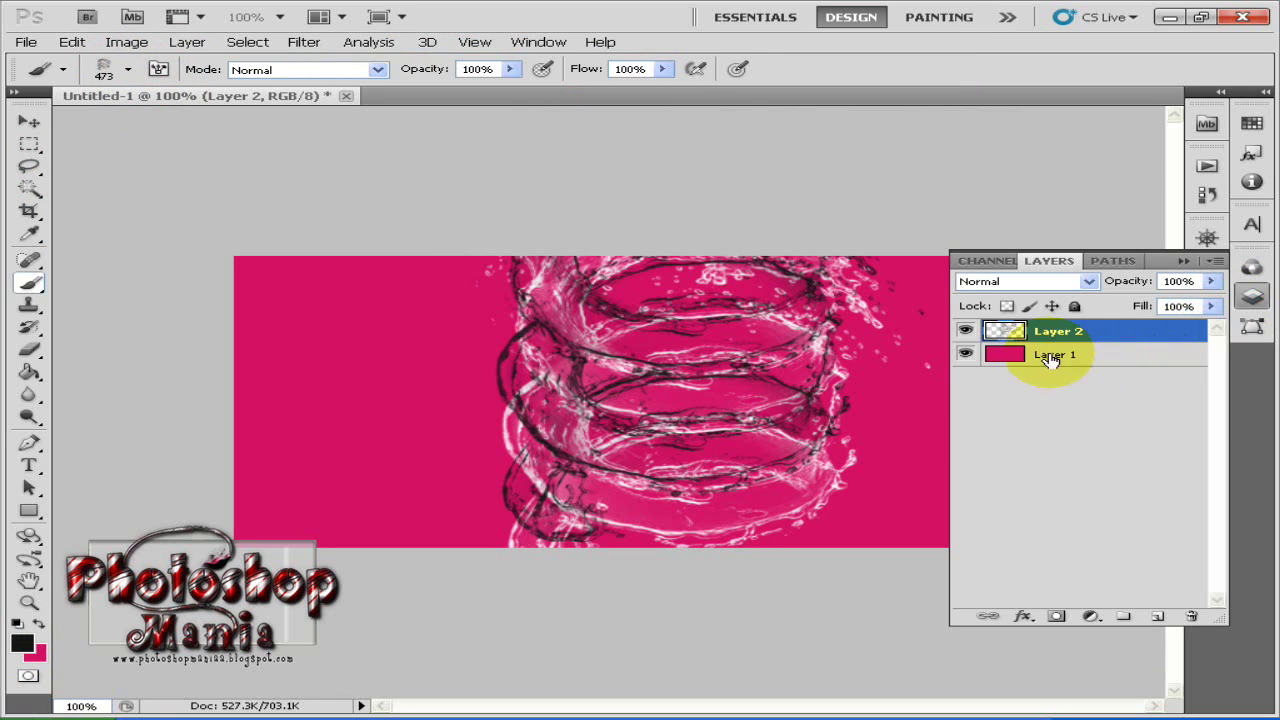
{"action": "left_click", "coordinate": [965, 333]}
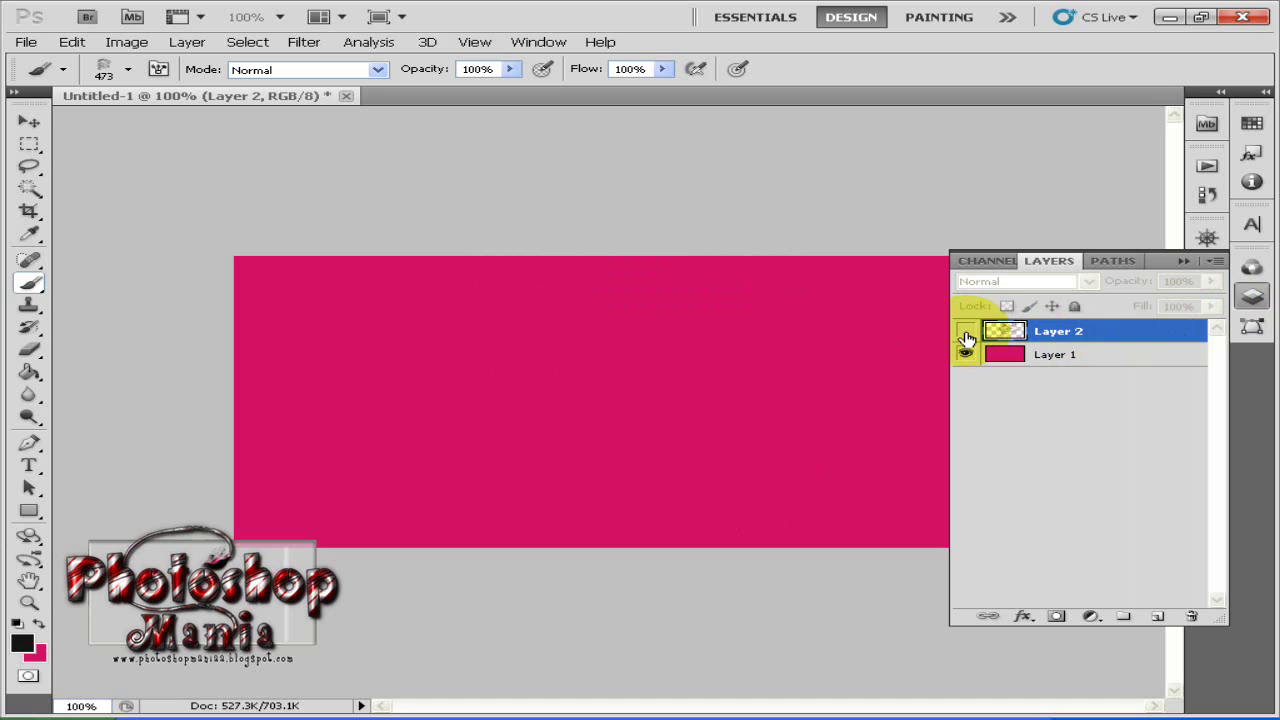
{"action": "left_click", "coordinate": [1252, 296]}
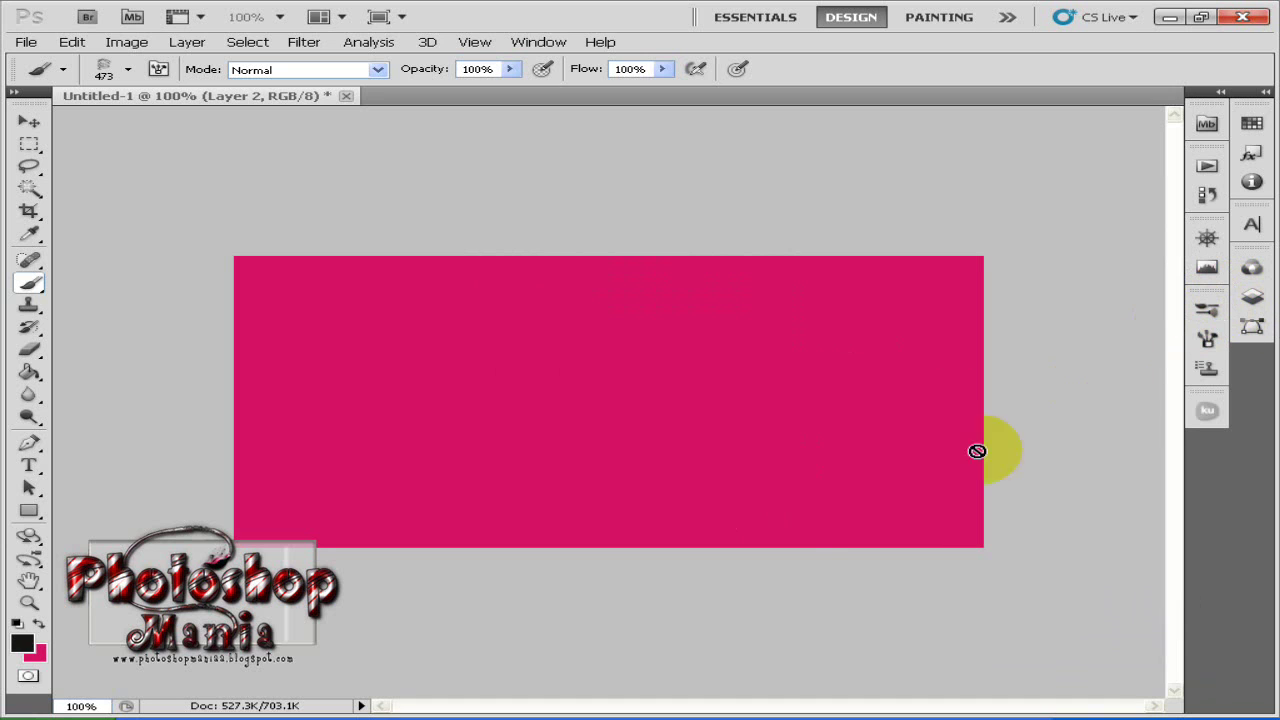
Drag WaterMark.png from Explorer onto the banner centre and commit the placement.
{"action": "left_click", "coordinate": [828, 714]}
{"action": "mouse_move", "coordinate": [655, 600]}
{"action": "left_mouse_down"}
{"action": "mouse_move", "coordinate": [478, 712]}
{"action": "mouse_move", "coordinate": [497, 548]}
{"action": "left_mouse_up"}
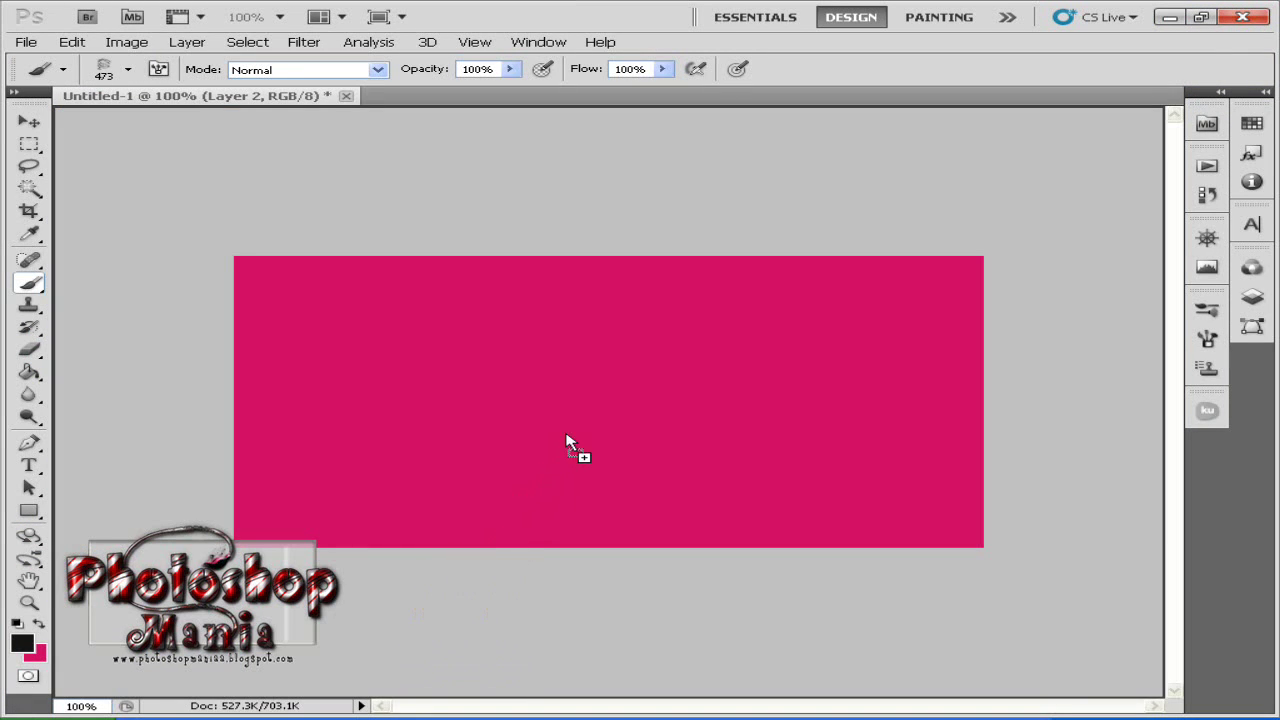
{"action": "left_click_drag", "start_coordinate": [566, 440], "coordinate": [593, 420]}
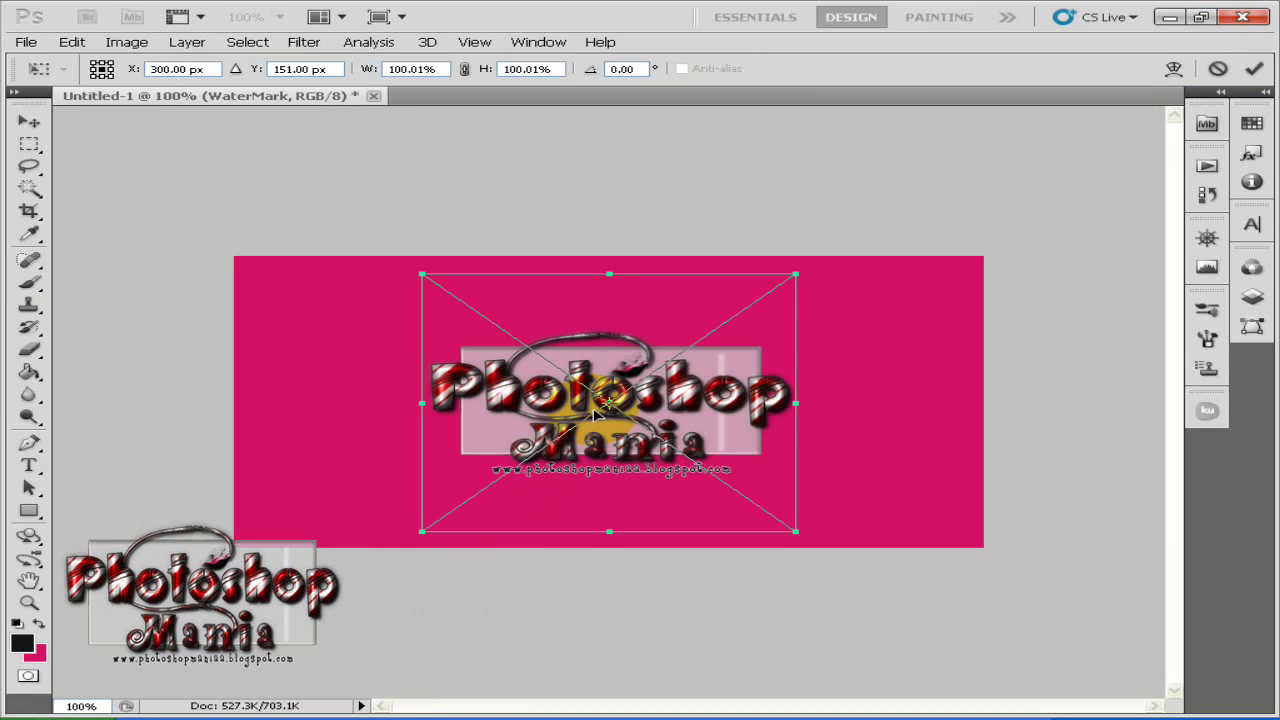
{"action": "left_click", "coordinate": [1253, 68]}
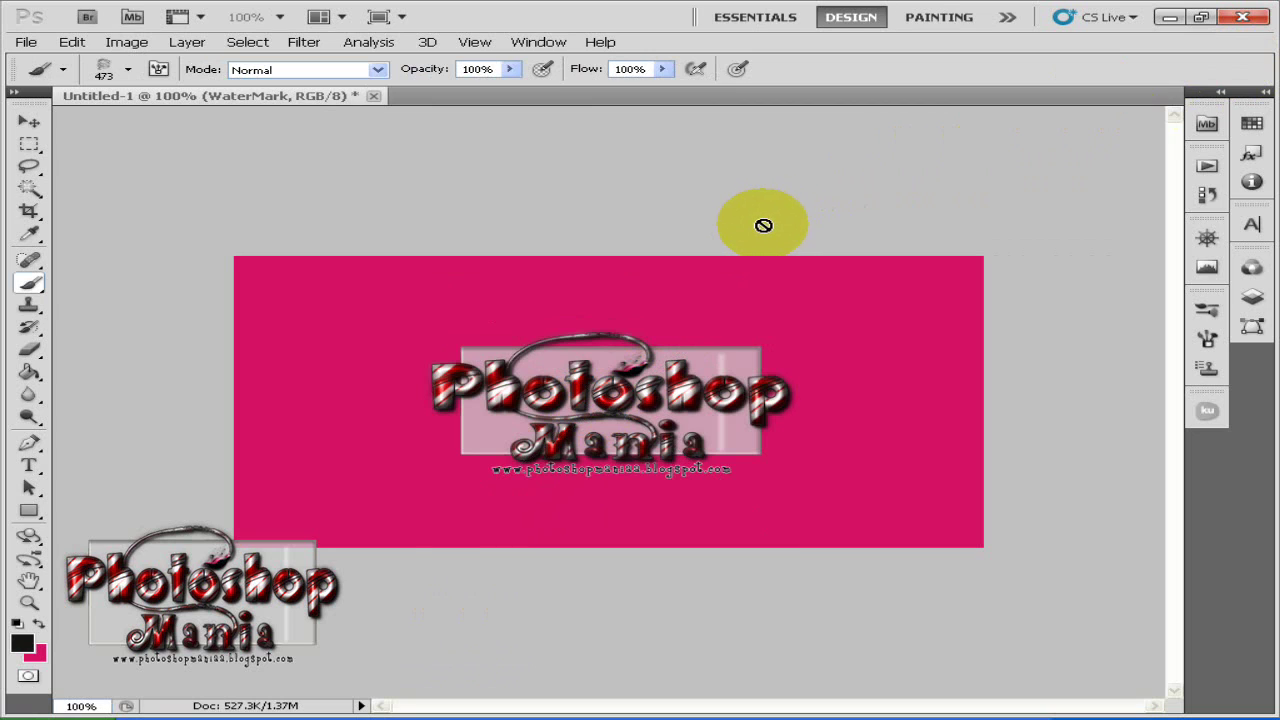
{"action": "left_click", "coordinate": [1256, 299]}
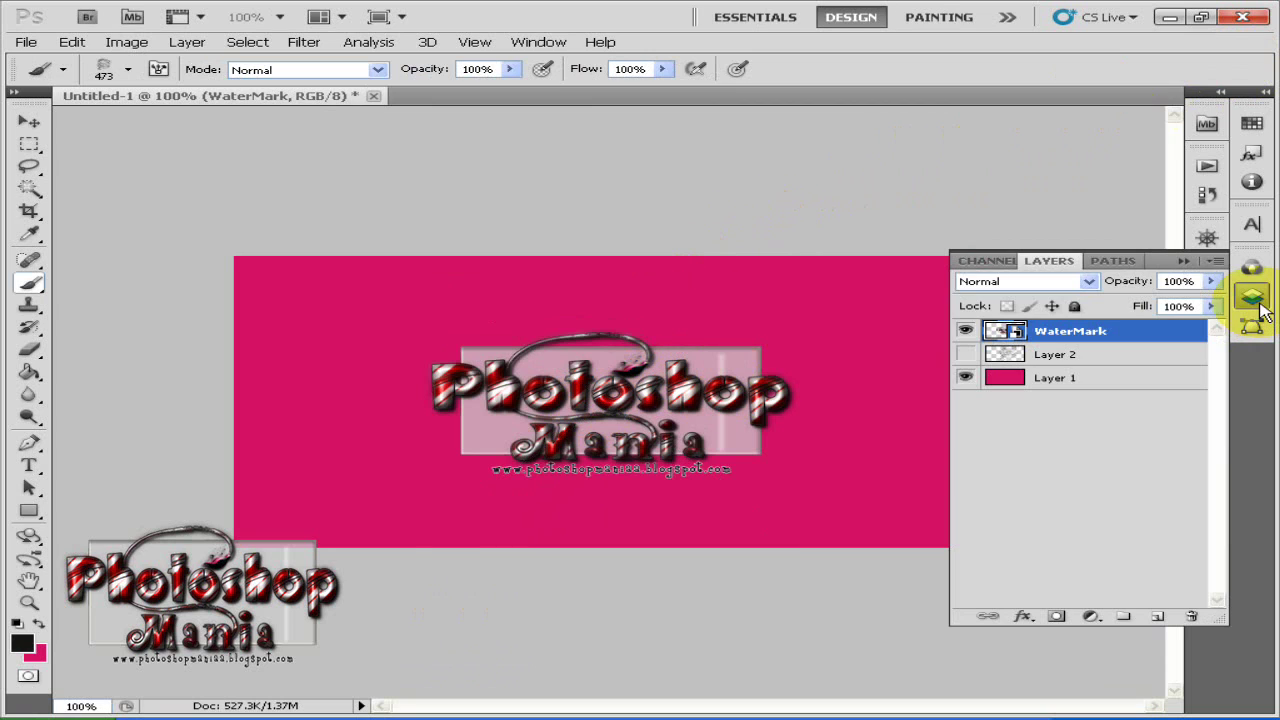
Rasterize the WaterMark layer and load its pixel outline as a selection.
{"action": "right_click", "coordinate": [1125, 334]}
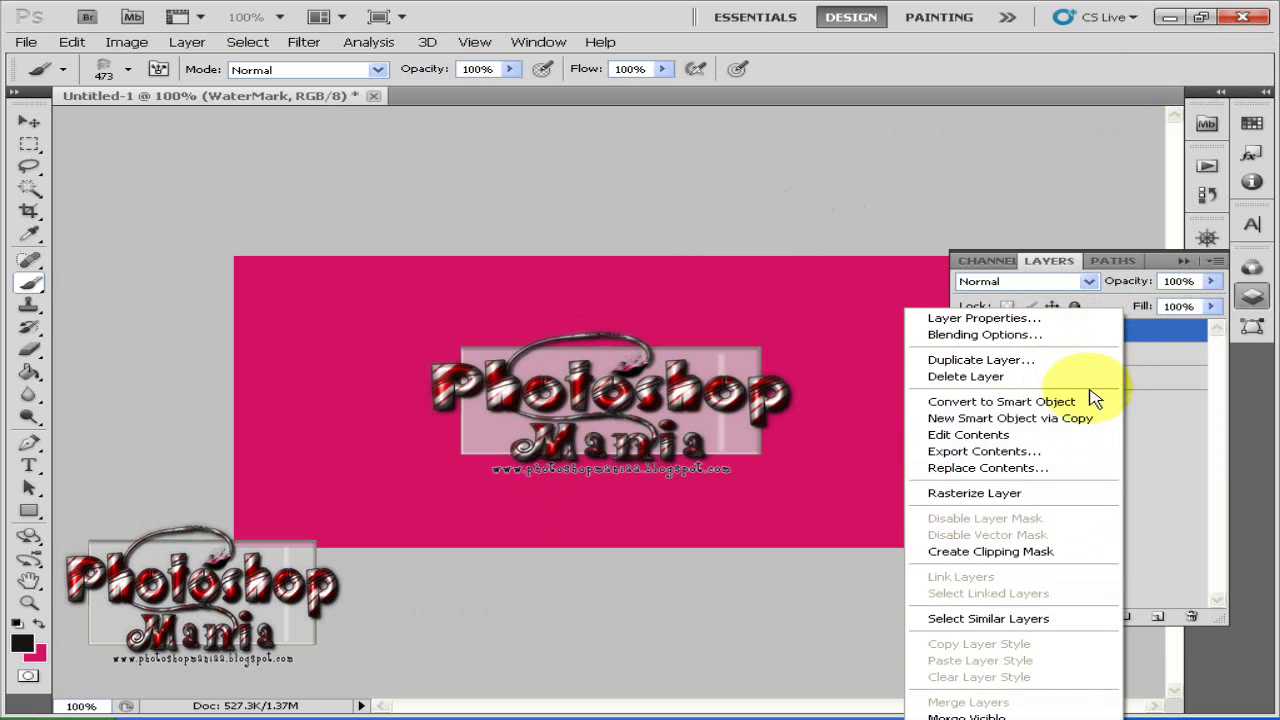
{"action": "left_click", "coordinate": [1070, 493]}
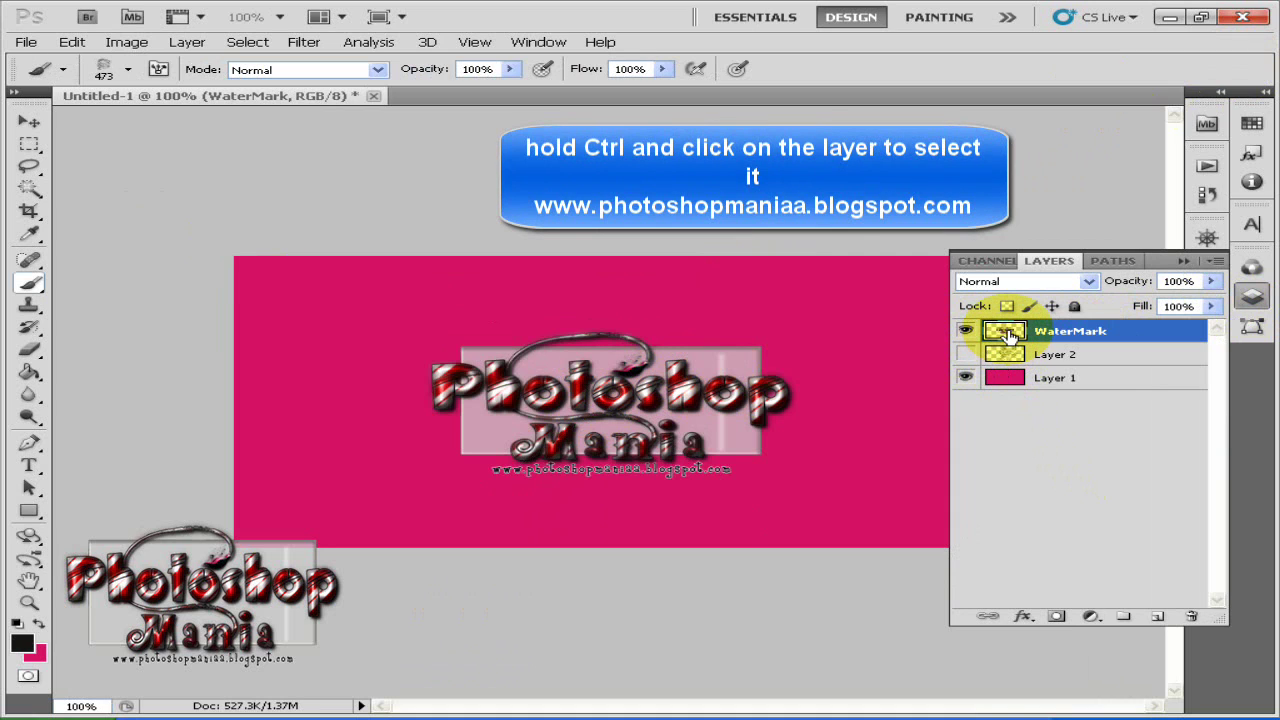
{"action": "left_click", "coordinate": [1005, 334], "text": "ctrl"}
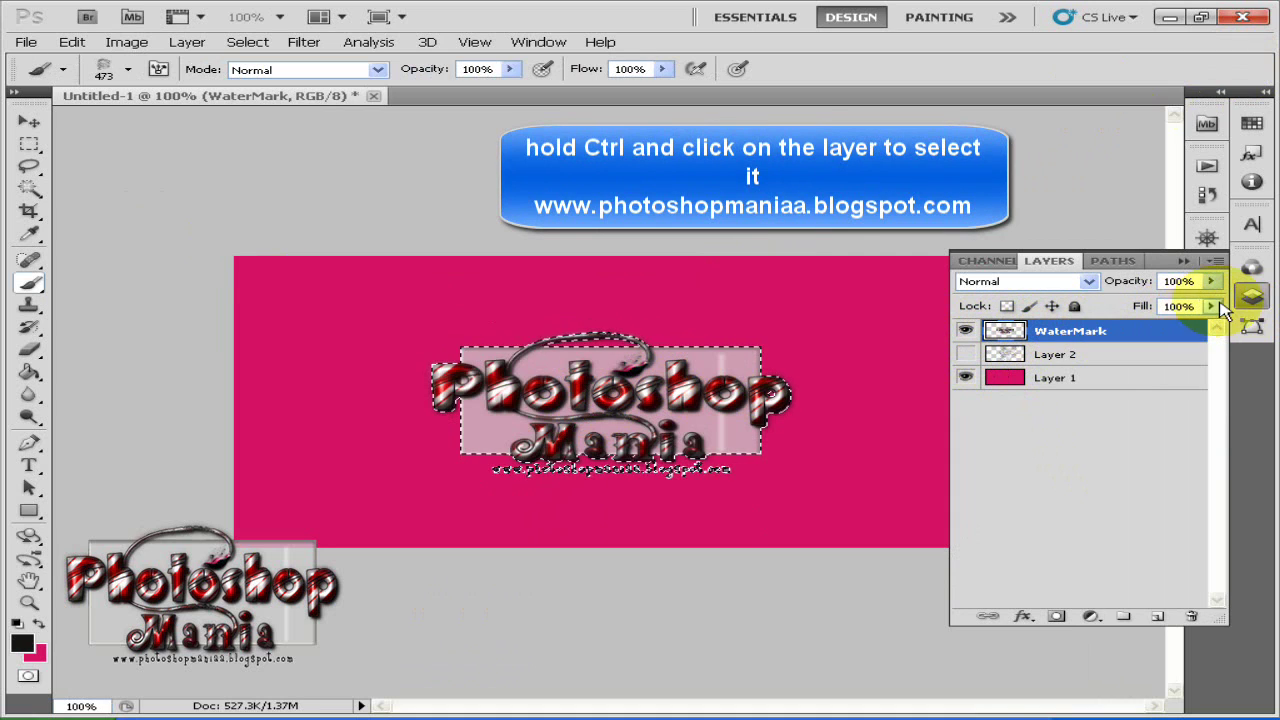
{"action": "left_click", "coordinate": [1257, 303]}
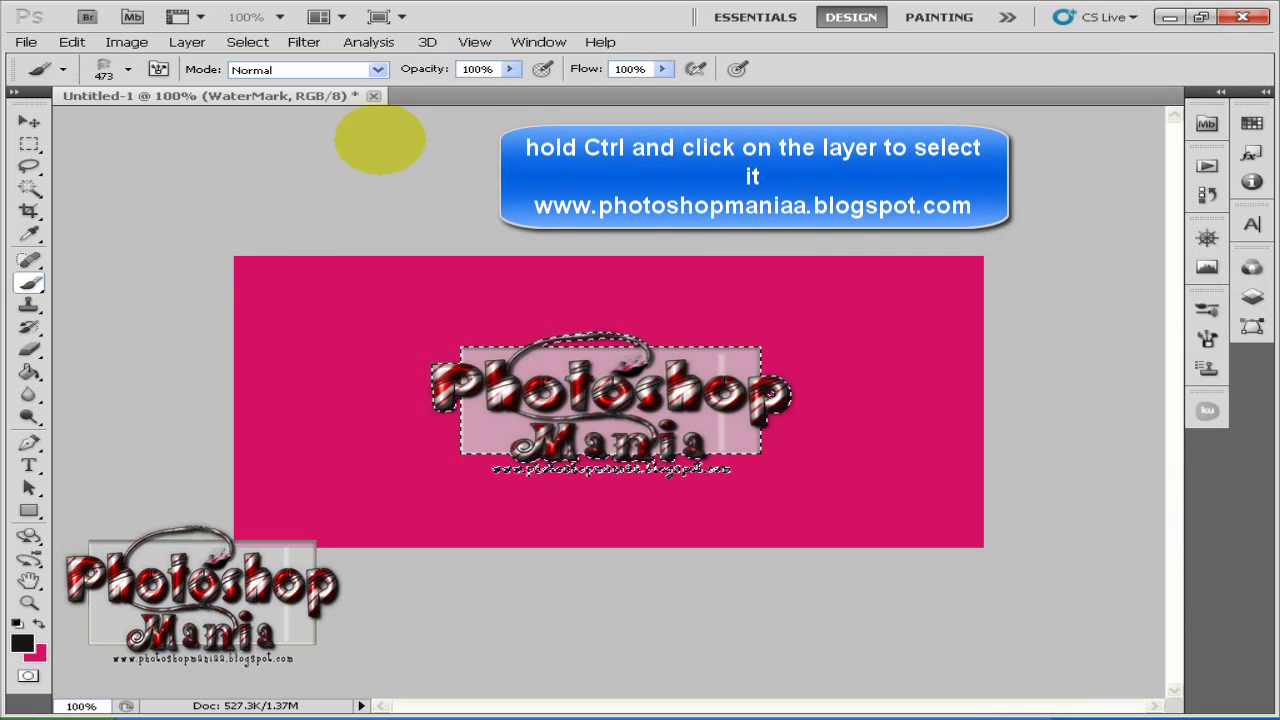
Define a 299 px brush preset from the watermark selection, named 'your brush name here'.
{"action": "left_click", "coordinate": [71, 41]}
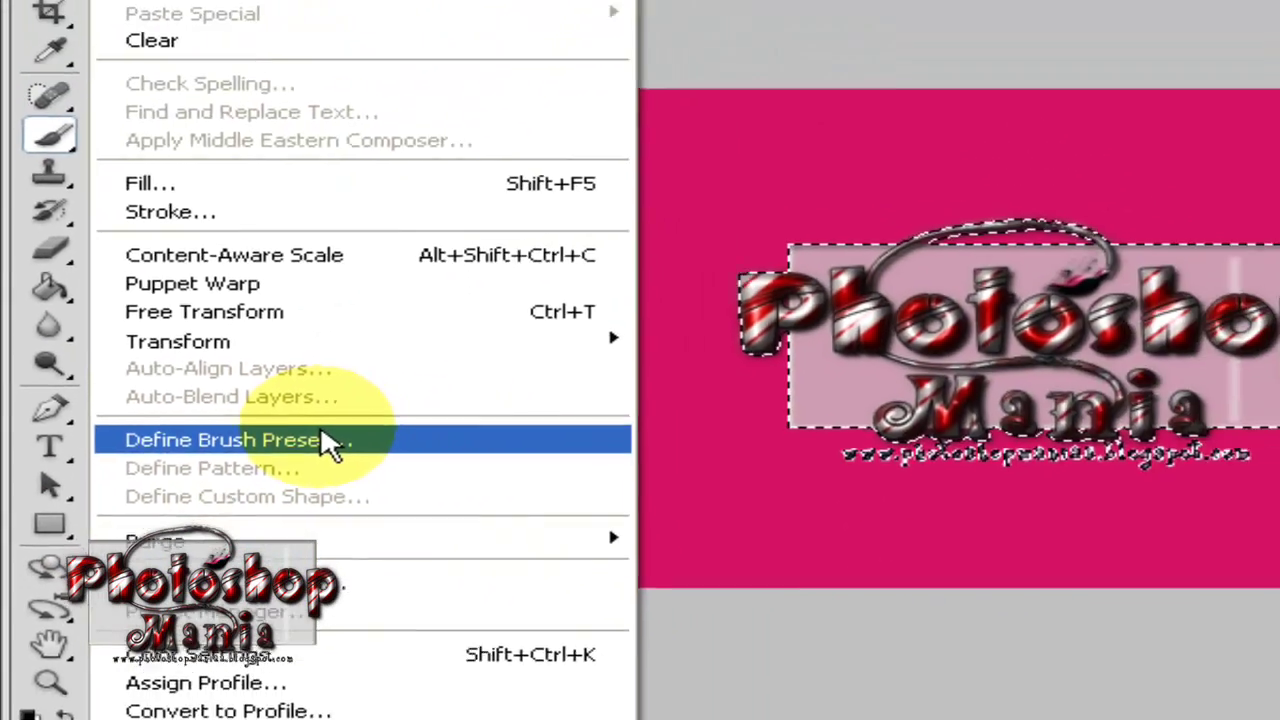
{"action": "left_click", "coordinate": [124, 519]}
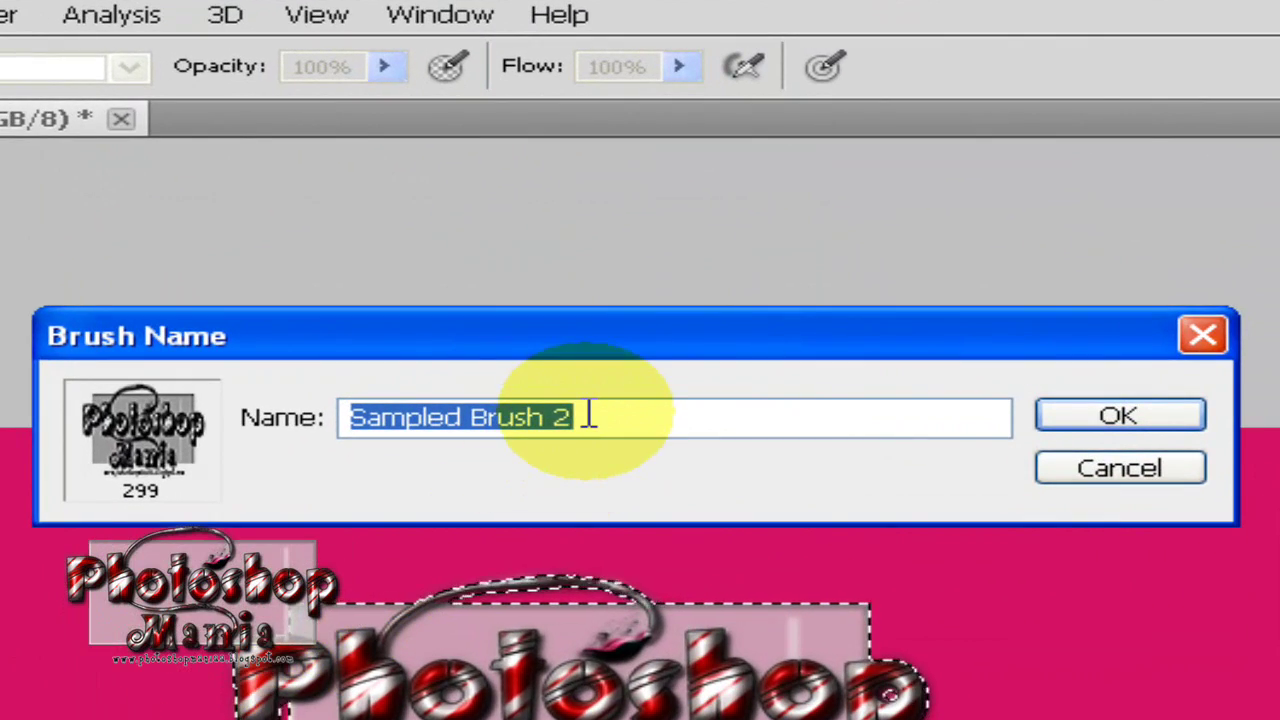
{"action": "type", "text": "ush name here"}
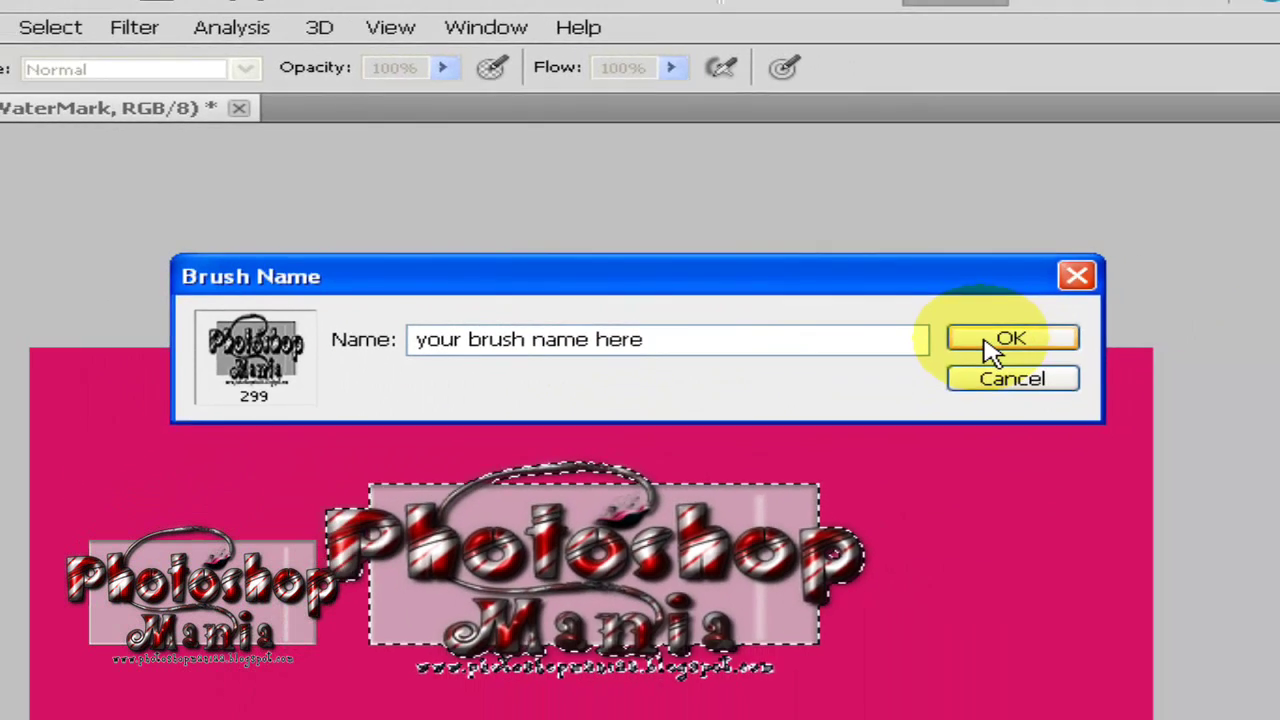
{"action": "left_click", "coordinate": [884, 258]}
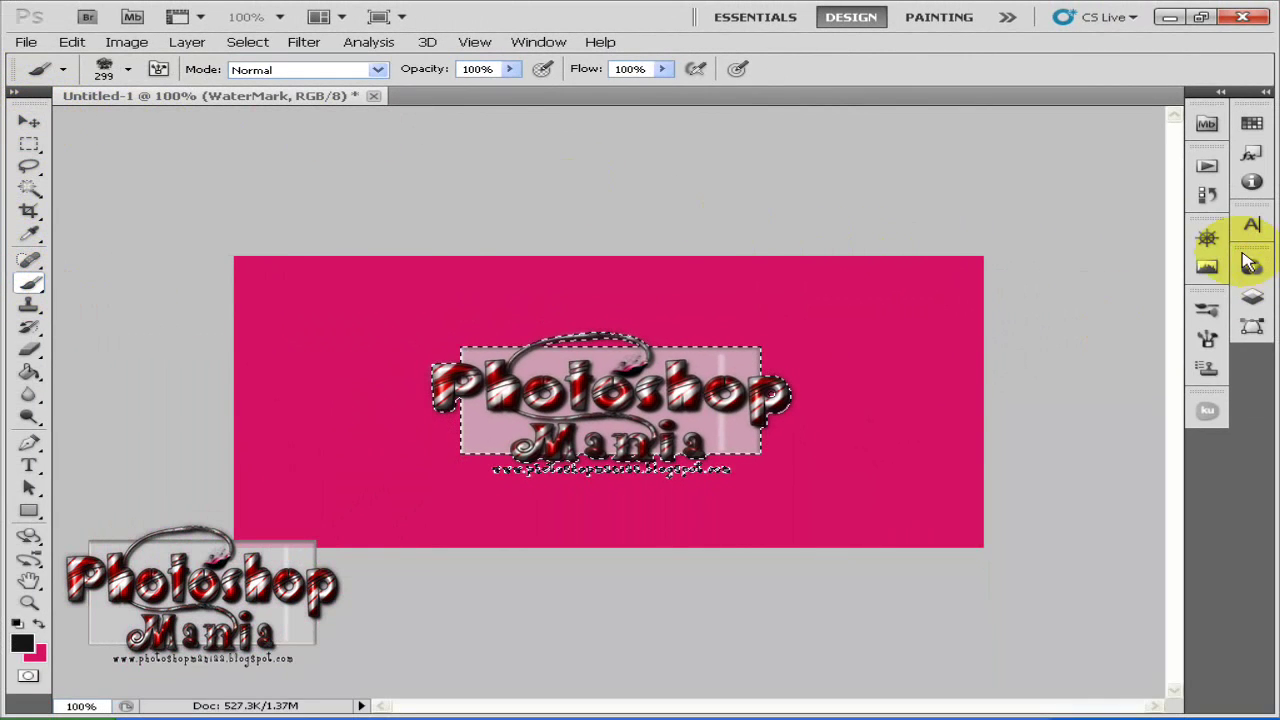
Hide the WaterMark layer and clear the selection.
{"action": "left_click", "coordinate": [1252, 297]}
{"action": "left_click", "coordinate": [966, 332]}
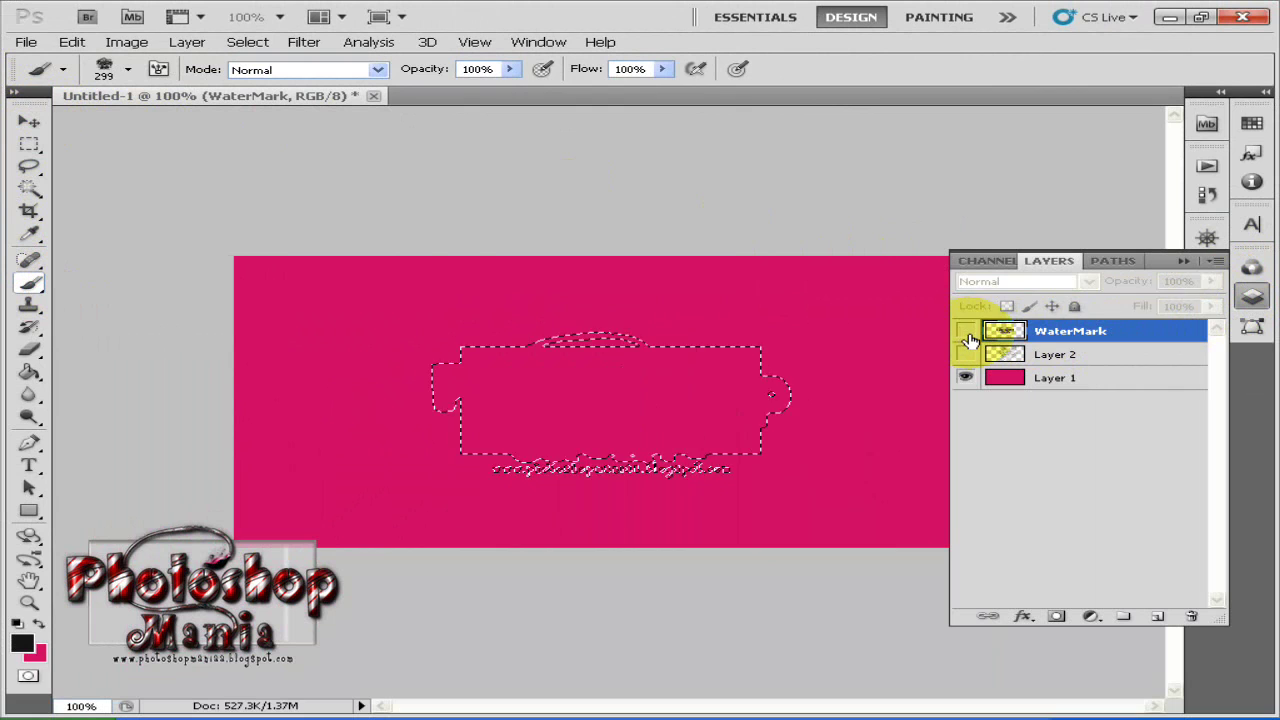
{"action": "key", "text": "ctrl+d"}
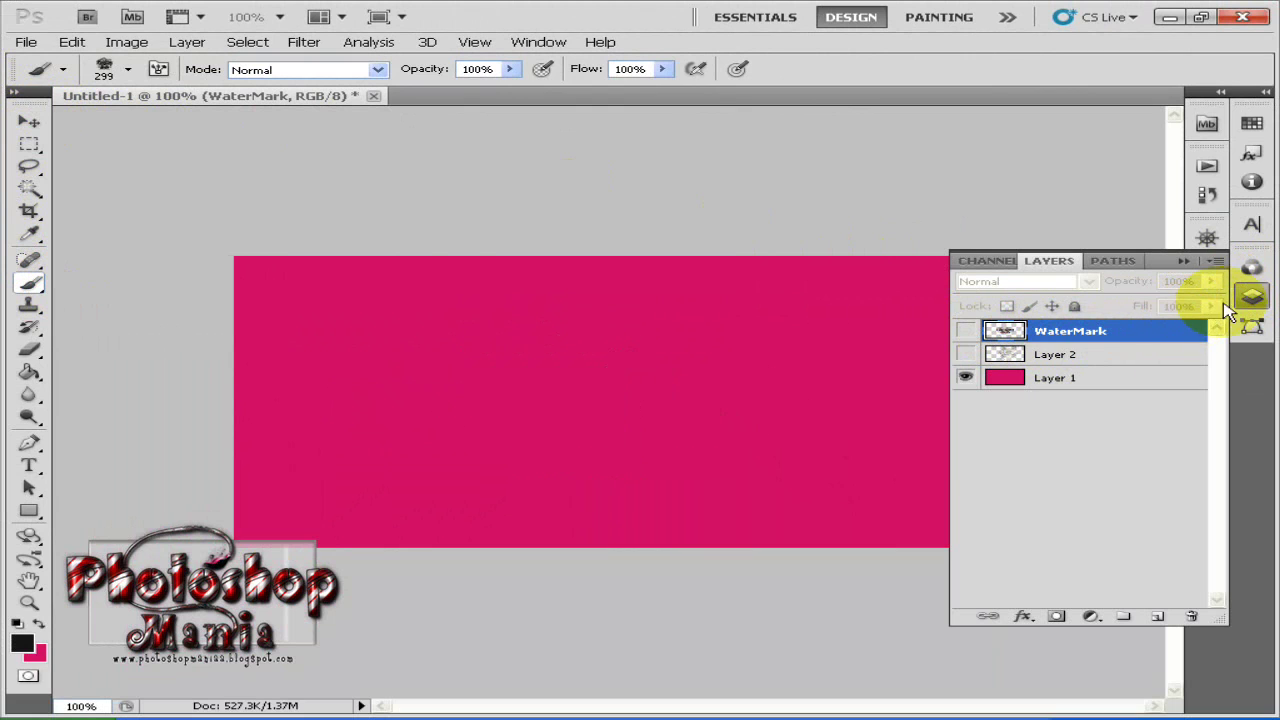
{"action": "left_click", "coordinate": [1250, 298]}
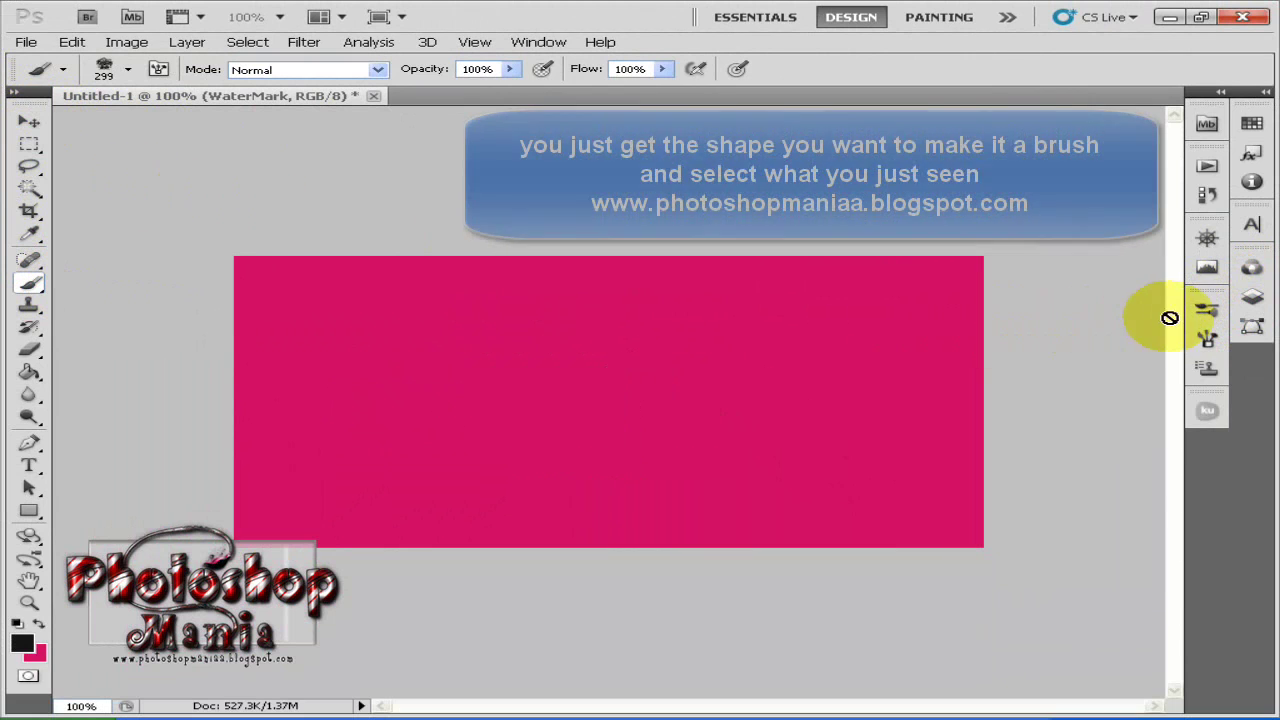
Add an empty Layer 3 and choose the new 299 px watermark brush.
{"action": "left_click", "coordinate": [1250, 296]}
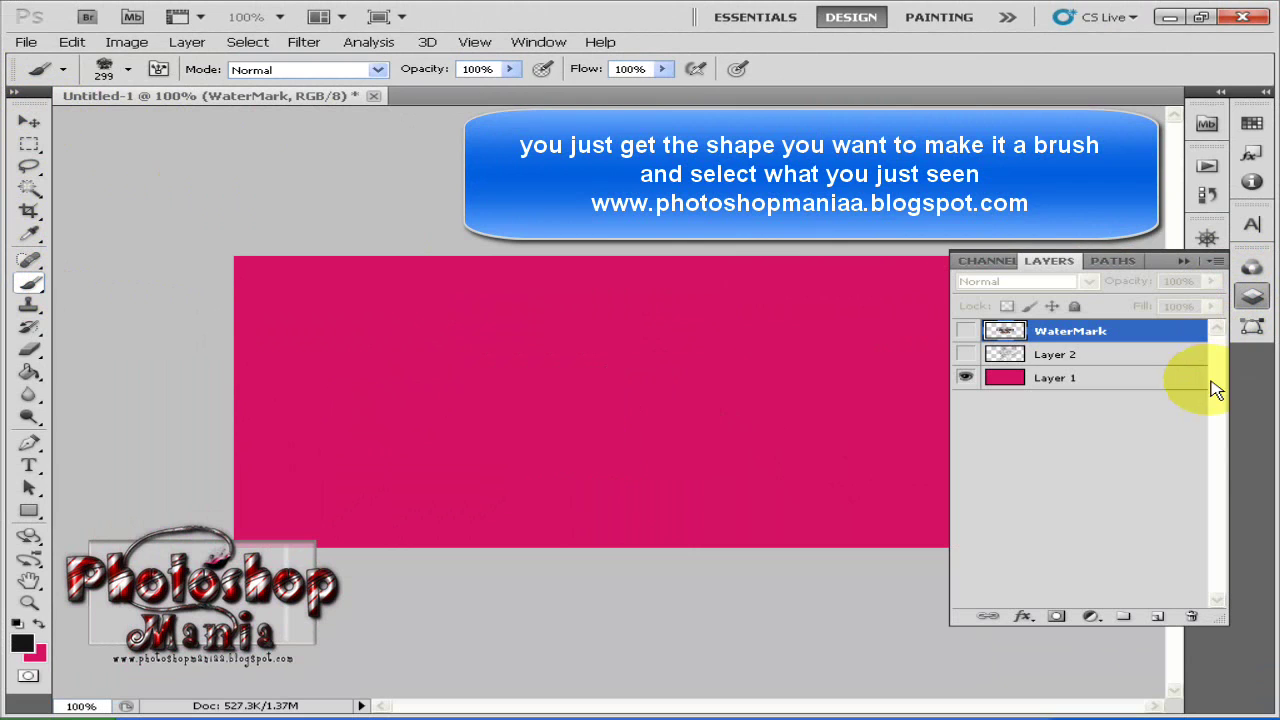
{"action": "left_click", "coordinate": [1157, 616]}
{"action": "left_click", "coordinate": [1250, 300]}
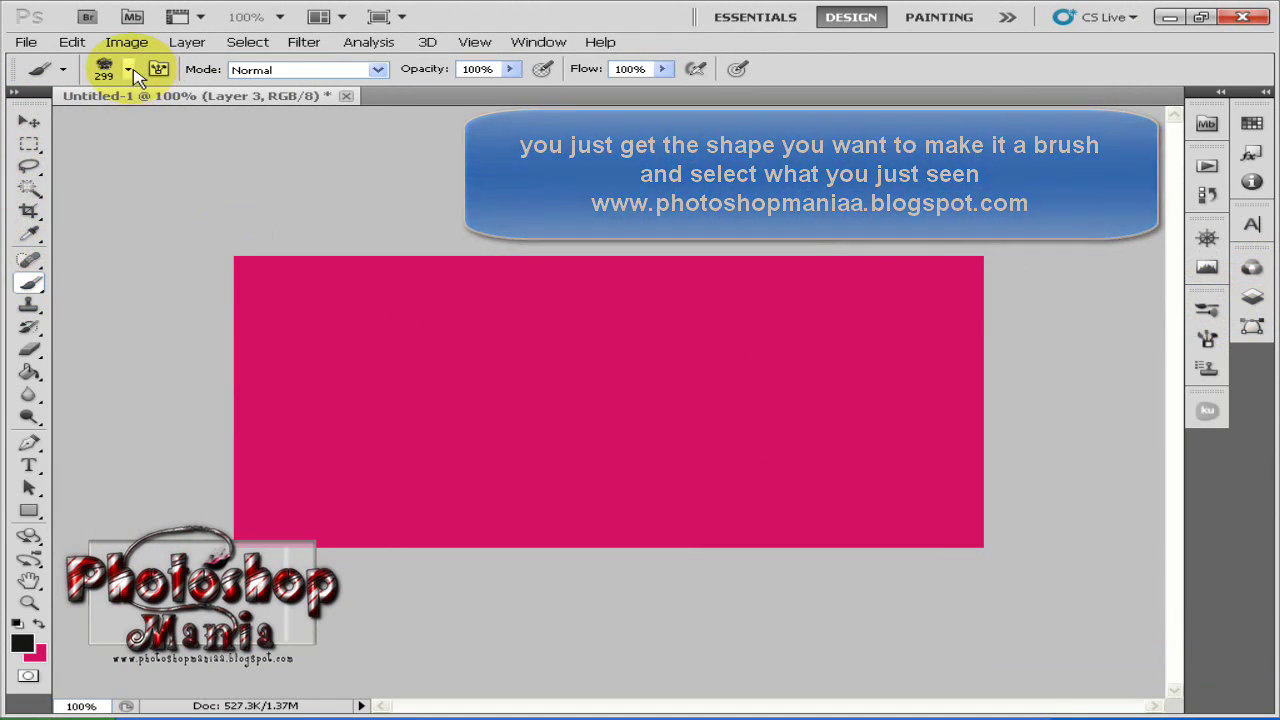
{"action": "left_click", "coordinate": [115, 70]}
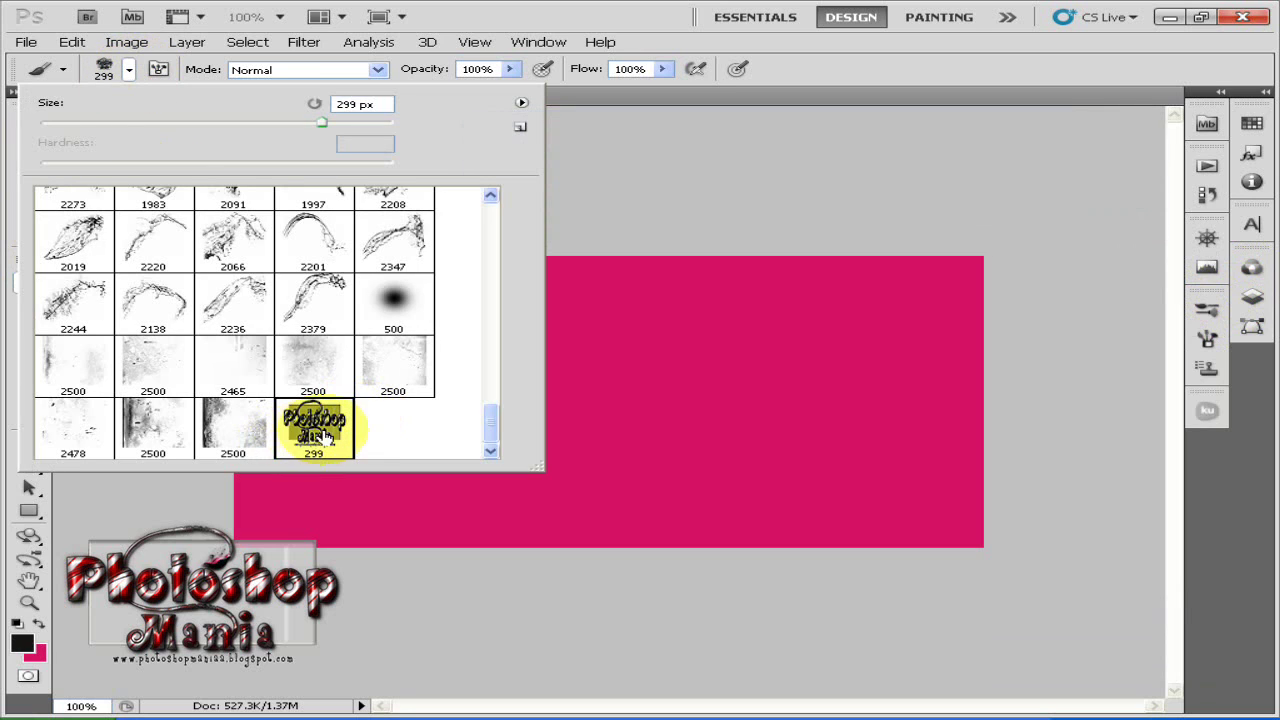
{"action": "double_click", "coordinate": [327, 433]}
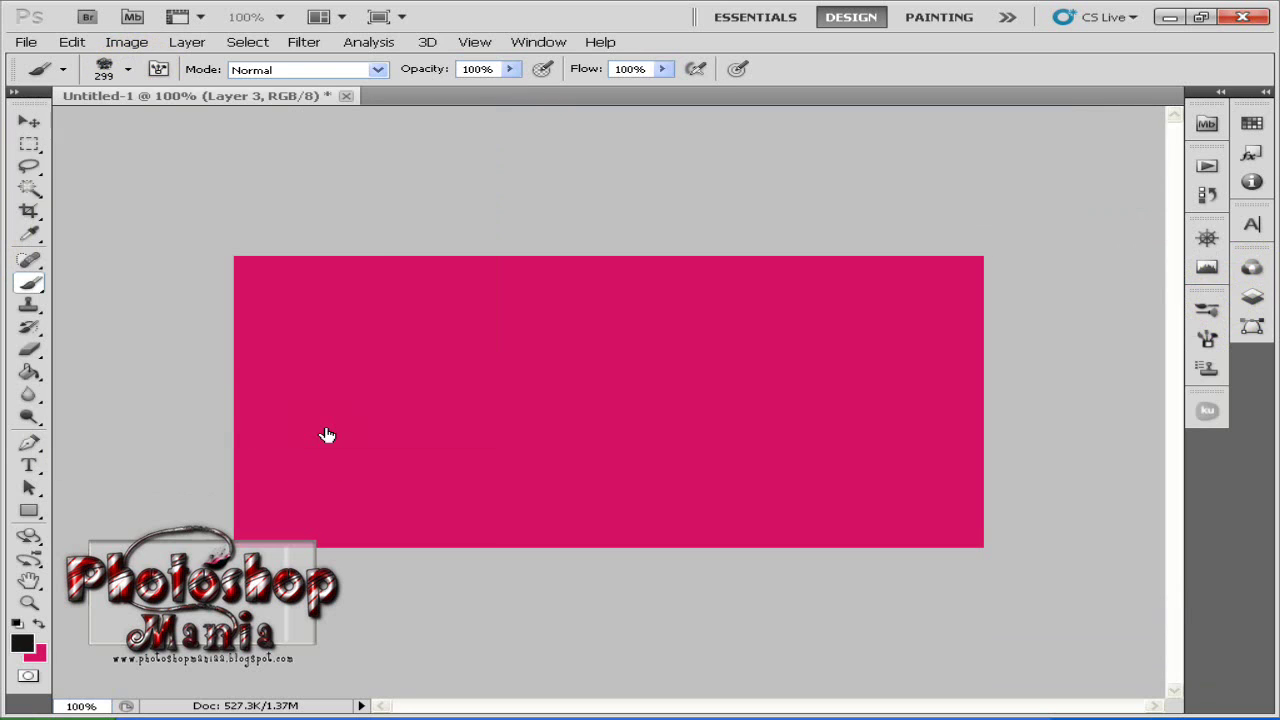
Undo a trial watermark stamp and set the foreground colour to pure white.
{"action": "left_click", "coordinate": [582, 394]}
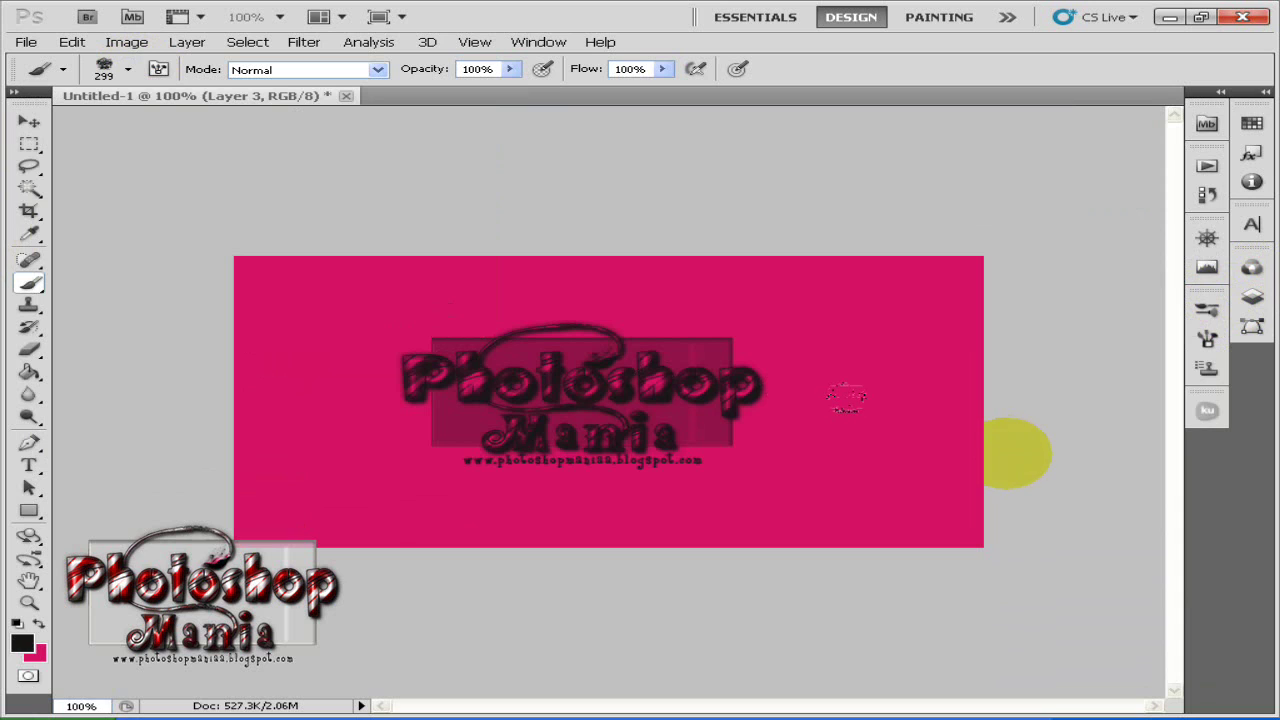
{"action": "key", "text": "ctrl+z"}
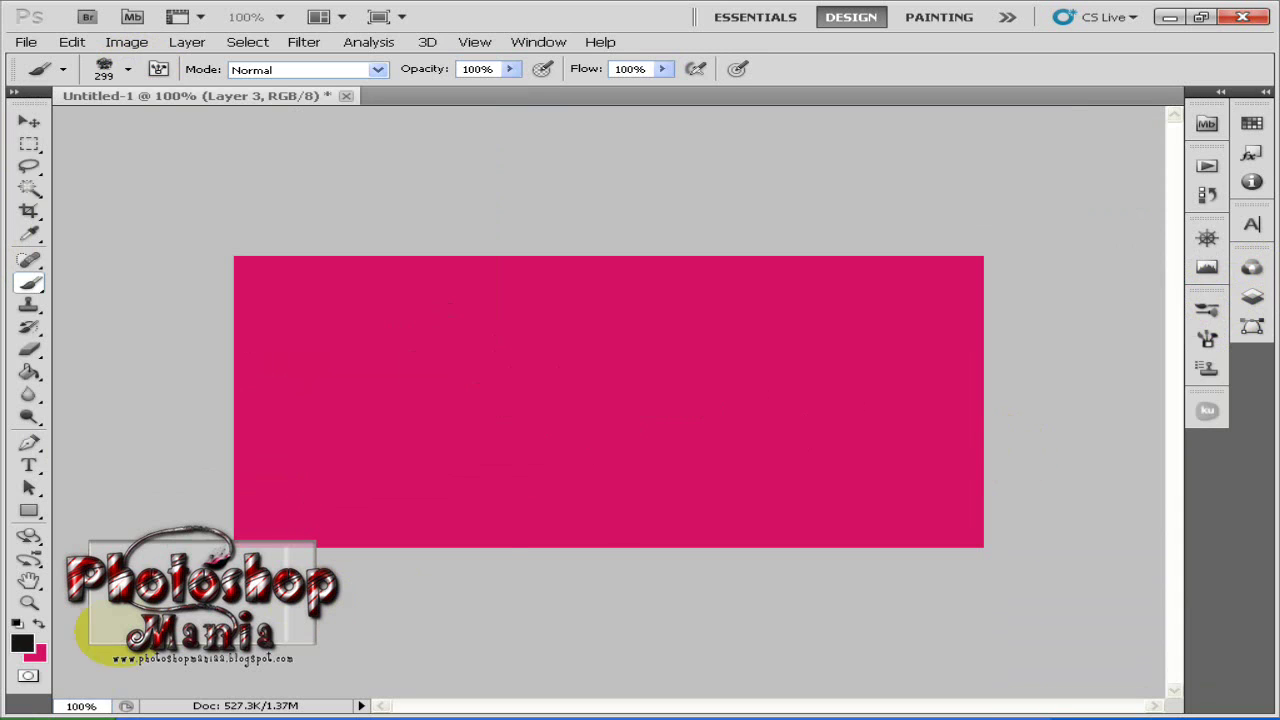
{"action": "left_click", "coordinate": [25, 650]}
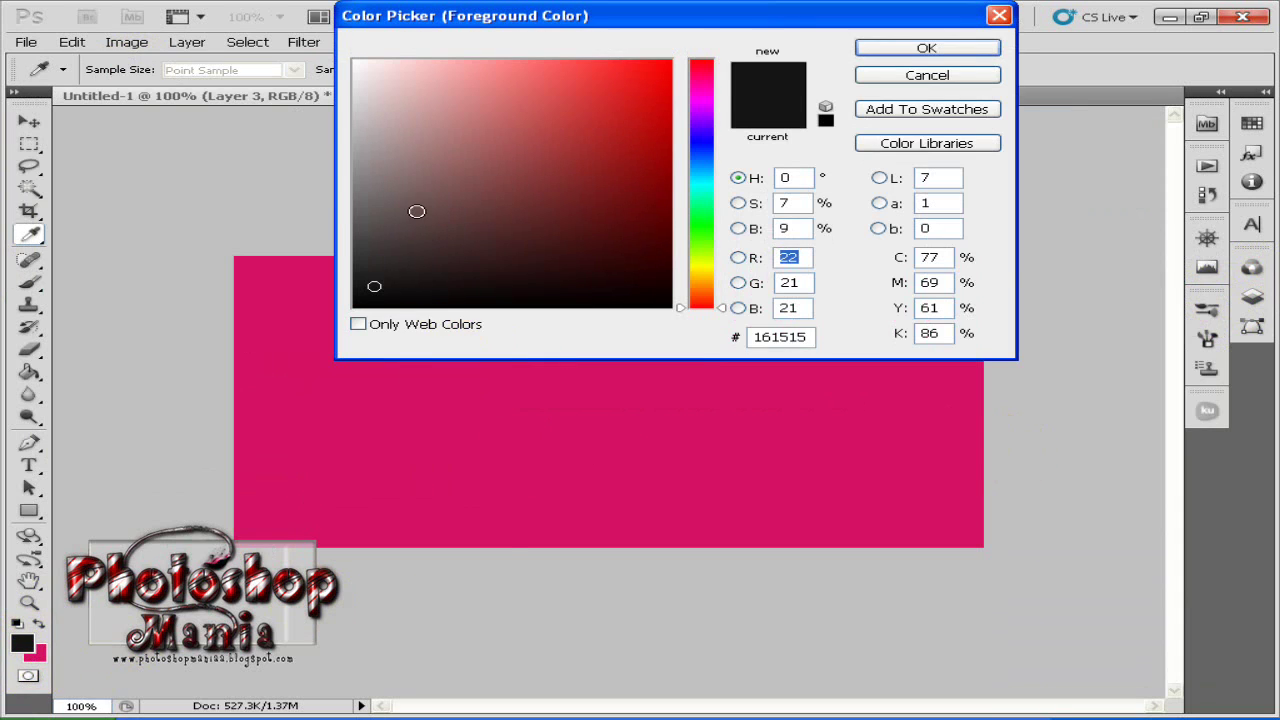
{"action": "left_click", "coordinate": [354, 176]}
{"action": "left_click_drag", "start_coordinate": [355, 150], "coordinate": [357, 40]}
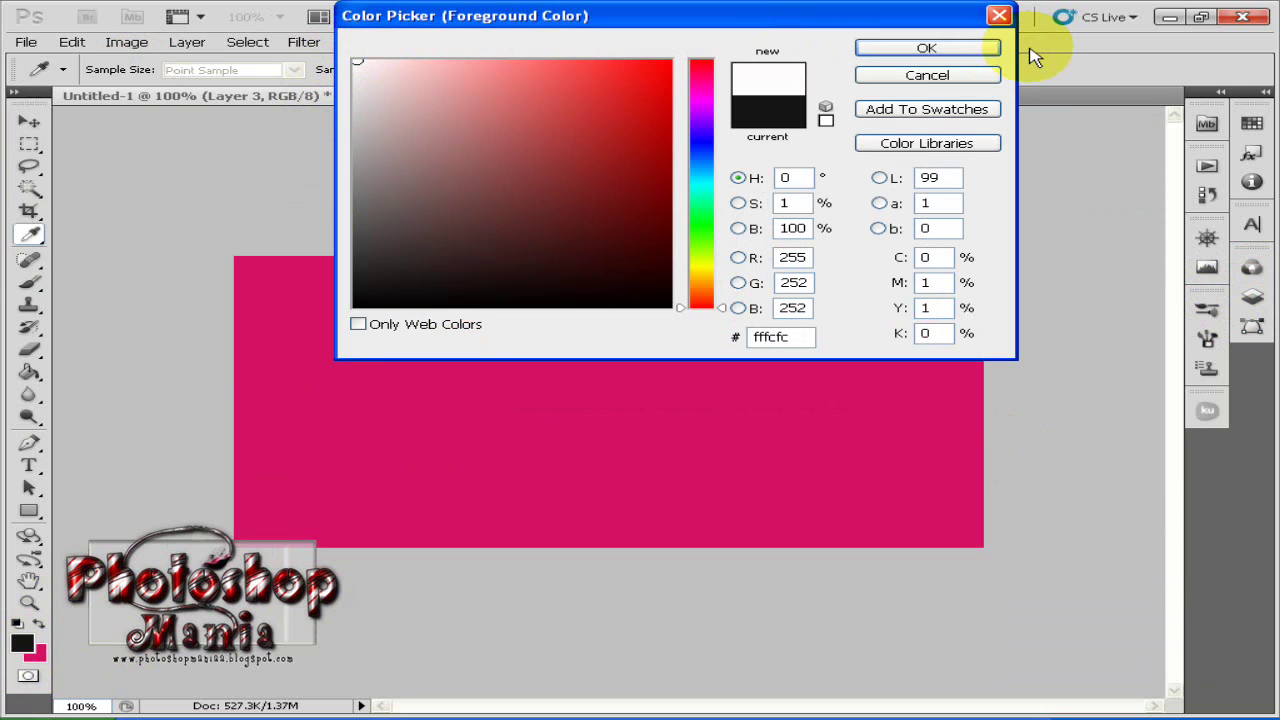
{"action": "left_click", "coordinate": [950, 48]}
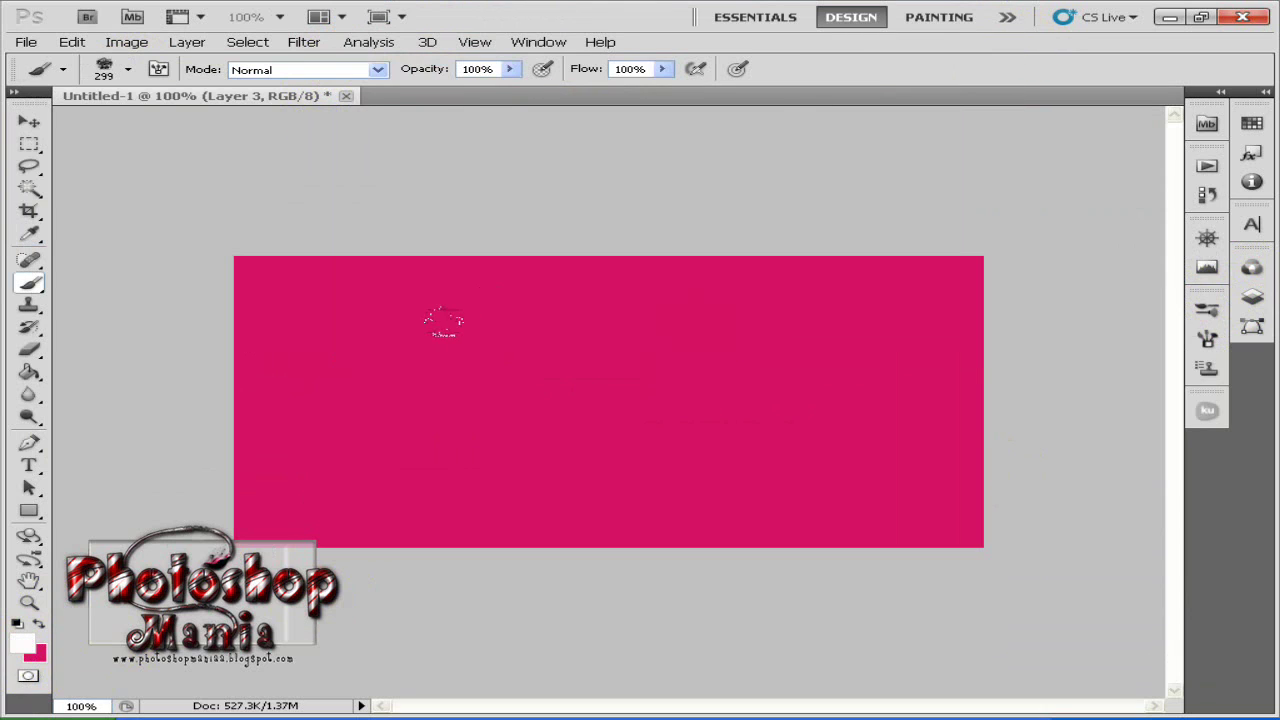
Stamp the watermark brush in white on Layer 3, then hide Layer 3.
{"action": "left_click", "coordinate": [607, 380]}
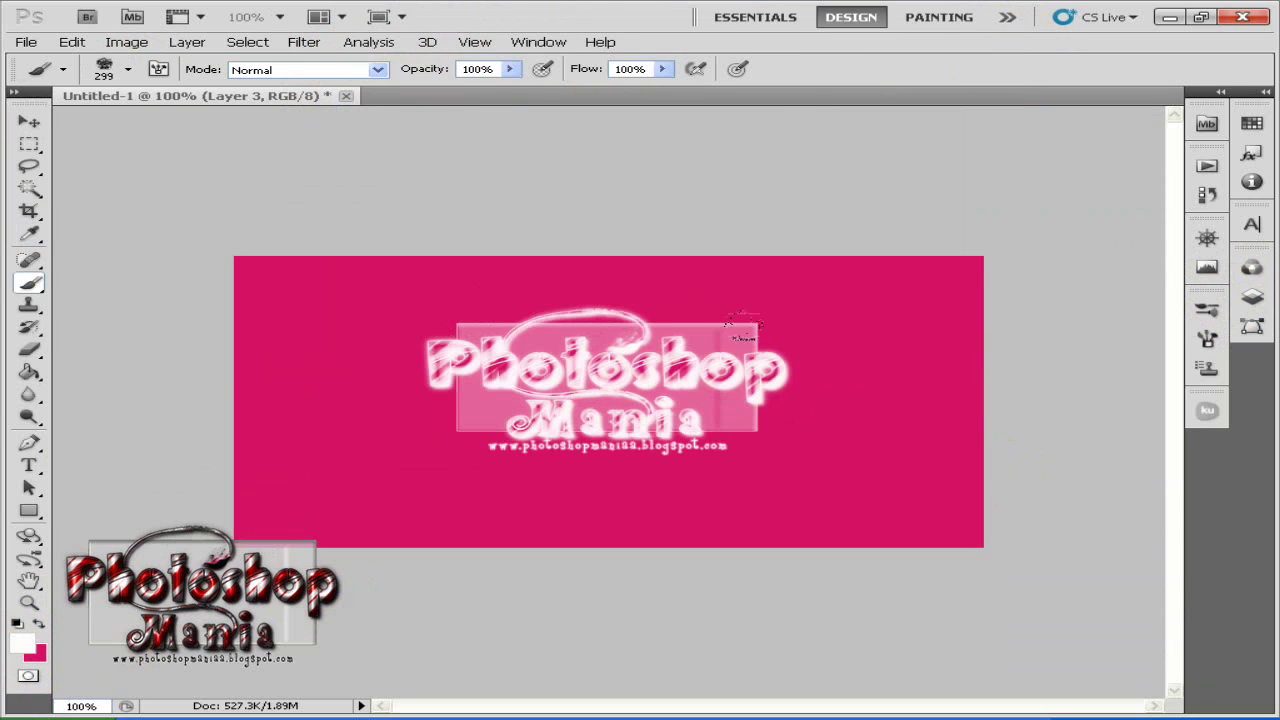
{"action": "left_click", "coordinate": [1250, 300]}
{"action": "left_click", "coordinate": [964, 331]}
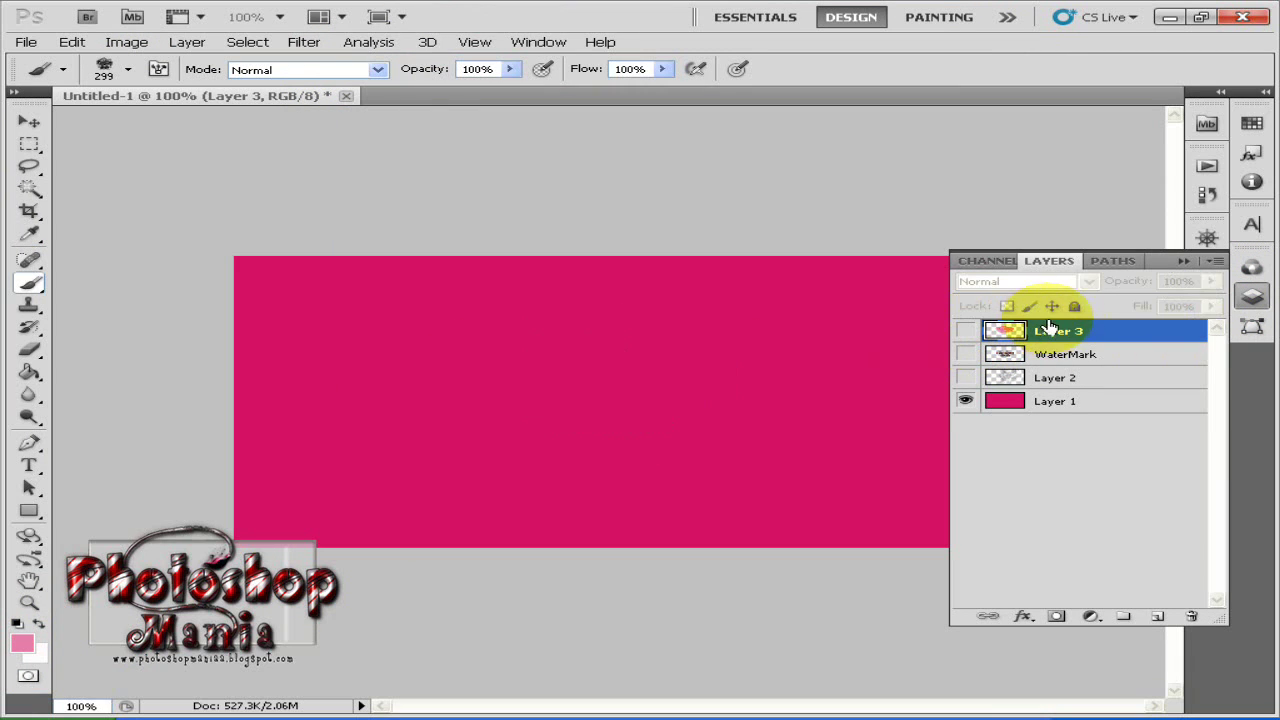
{"action": "left_click", "coordinate": [1251, 298]}
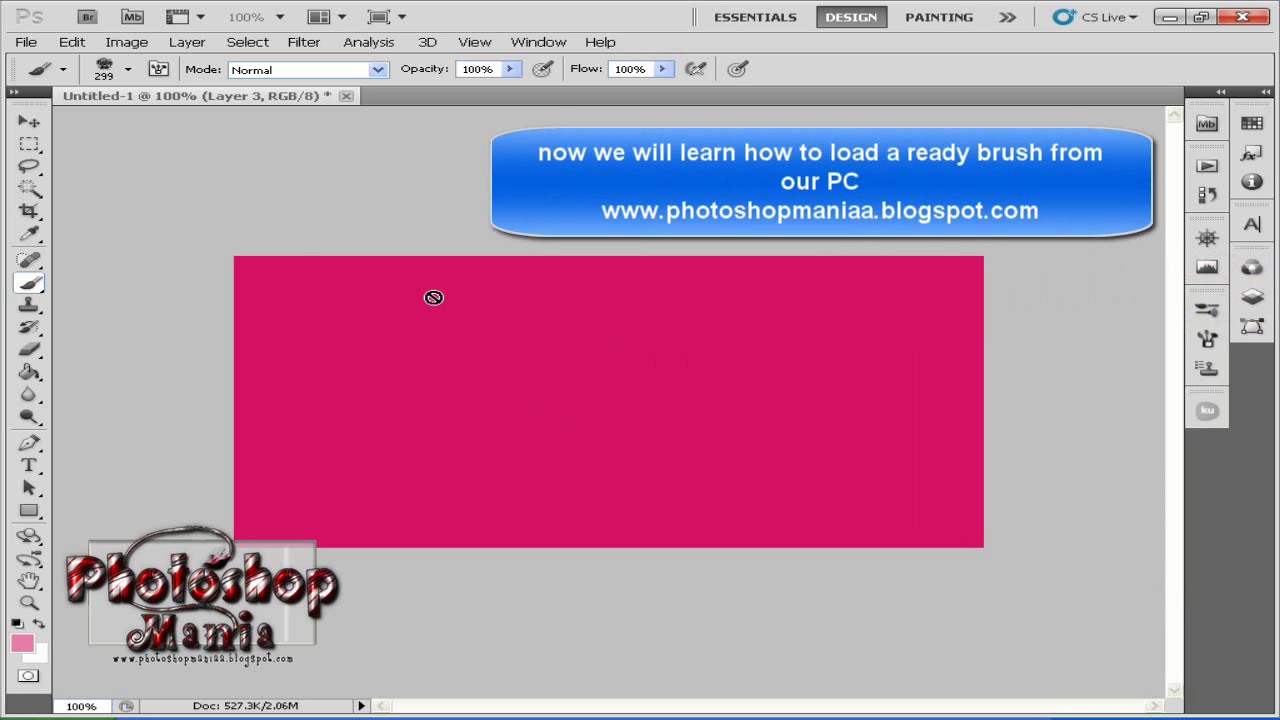
From the Brush panel's Brush Presets menu, bring up Load Brushes on the Brushes folder.
{"action": "left_click", "coordinate": [247, 216]}
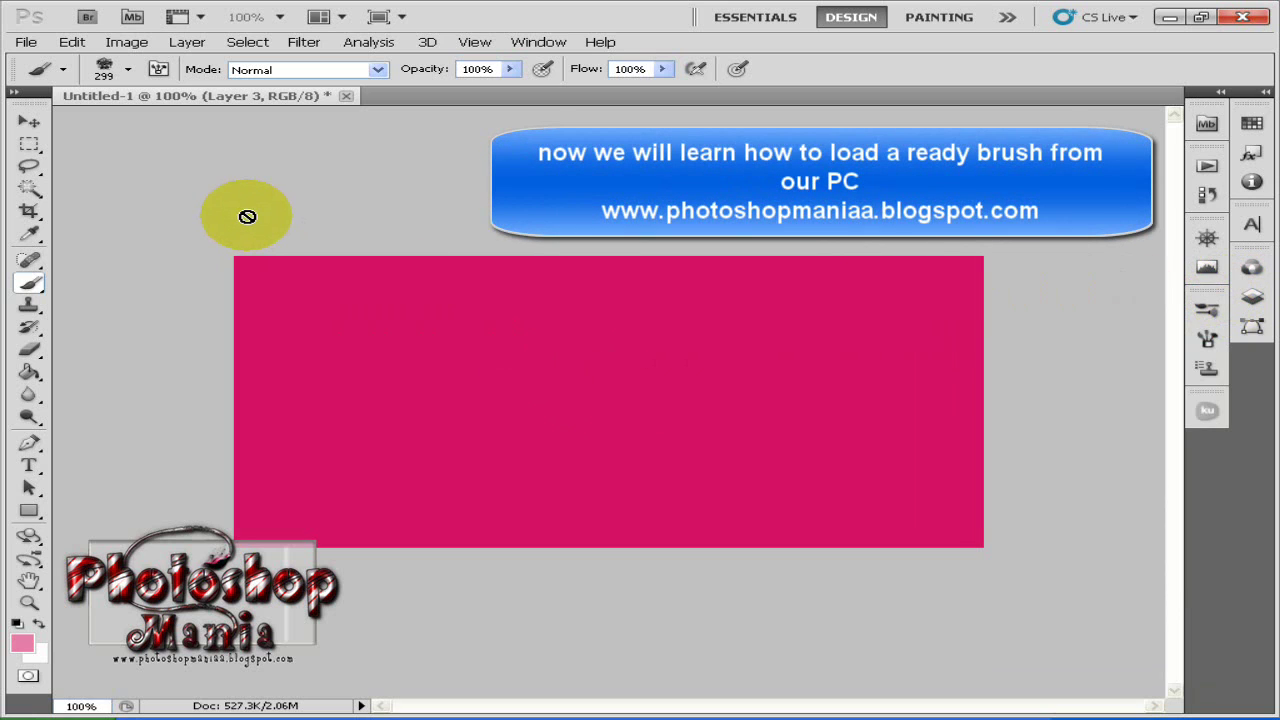
{"action": "left_click", "coordinate": [1207, 340]}
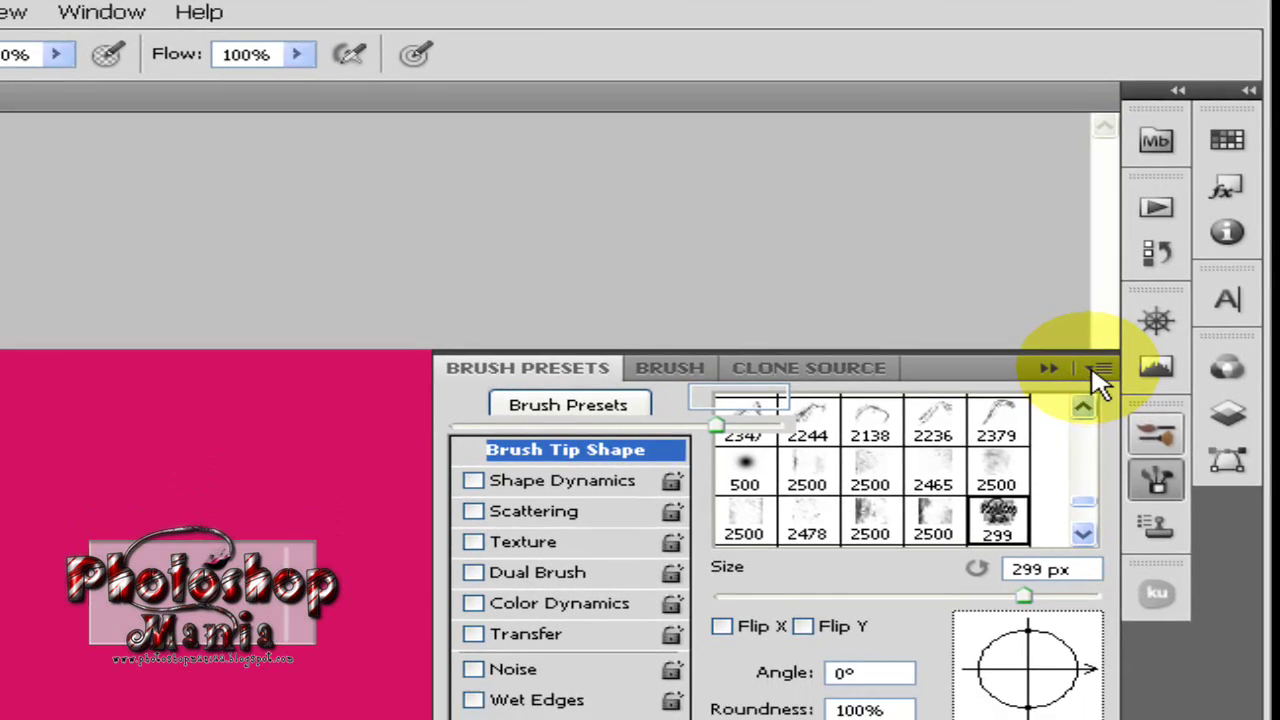
{"action": "left_click", "coordinate": [1170, 270]}
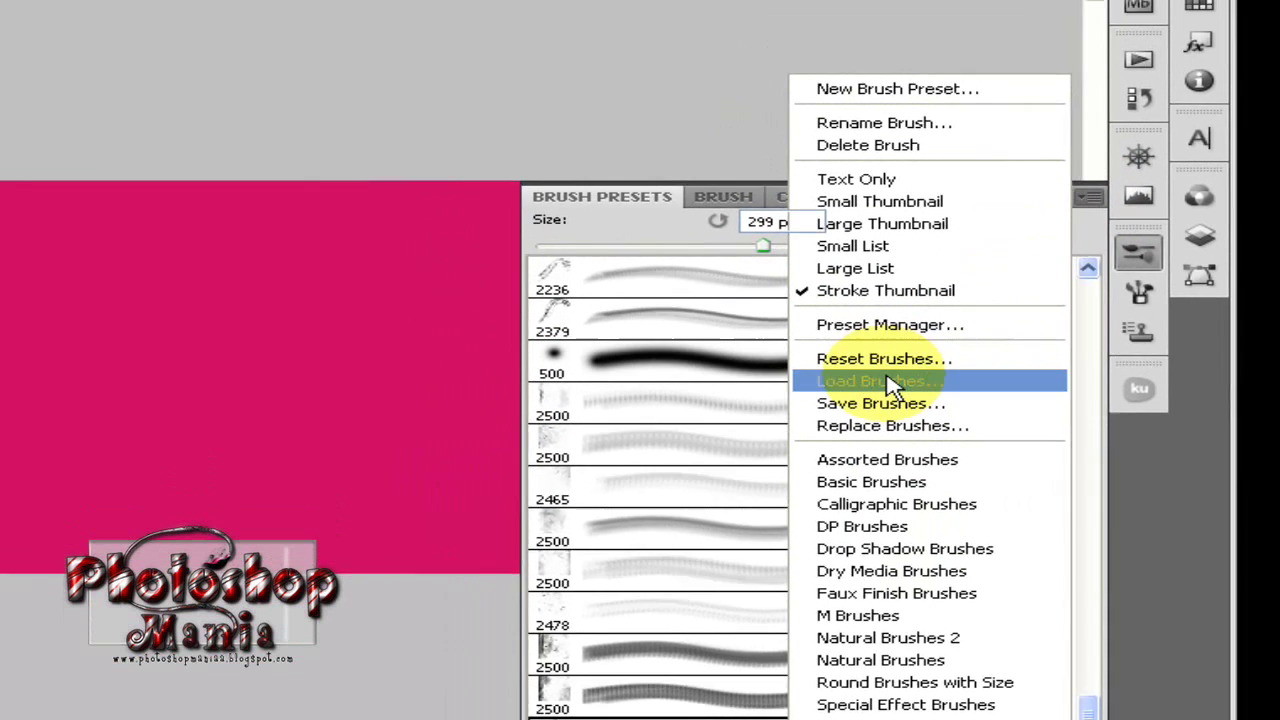
{"action": "left_click", "coordinate": [825, 332]}
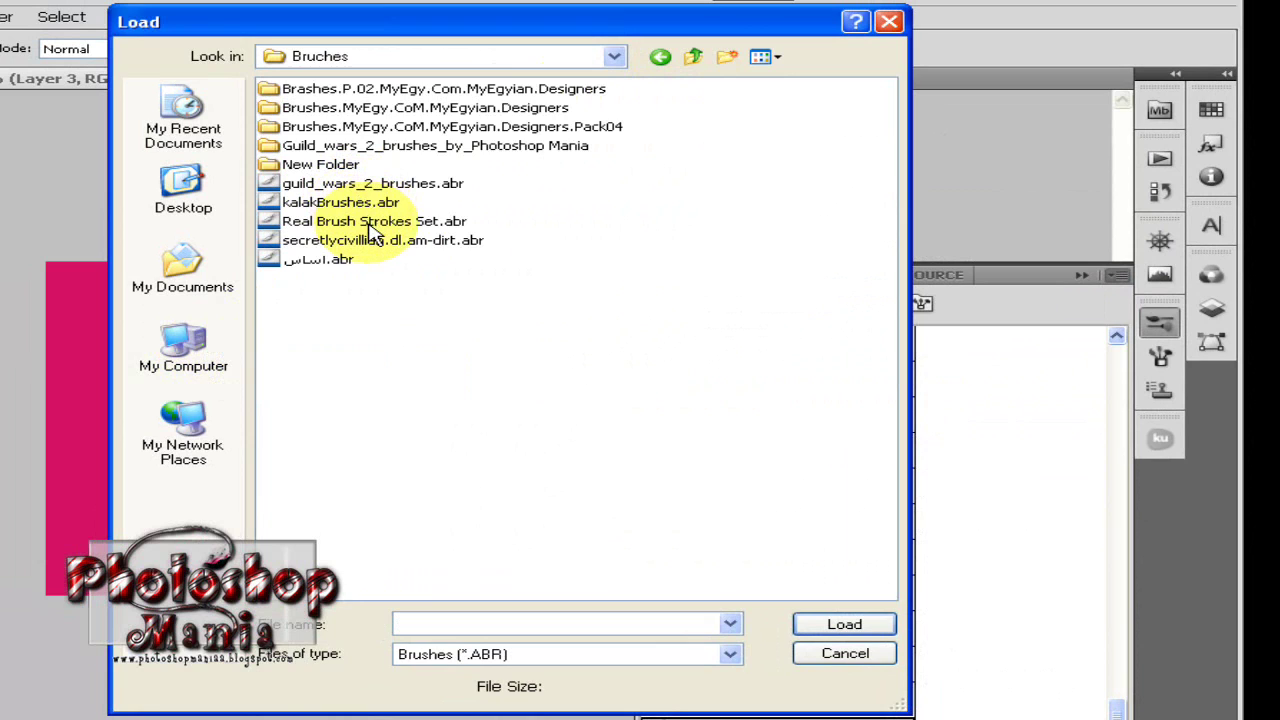
Load Real Brush Strokes Set.abr from the Brushes folder into the brush presets.
{"action": "left_click", "coordinate": [370, 224]}
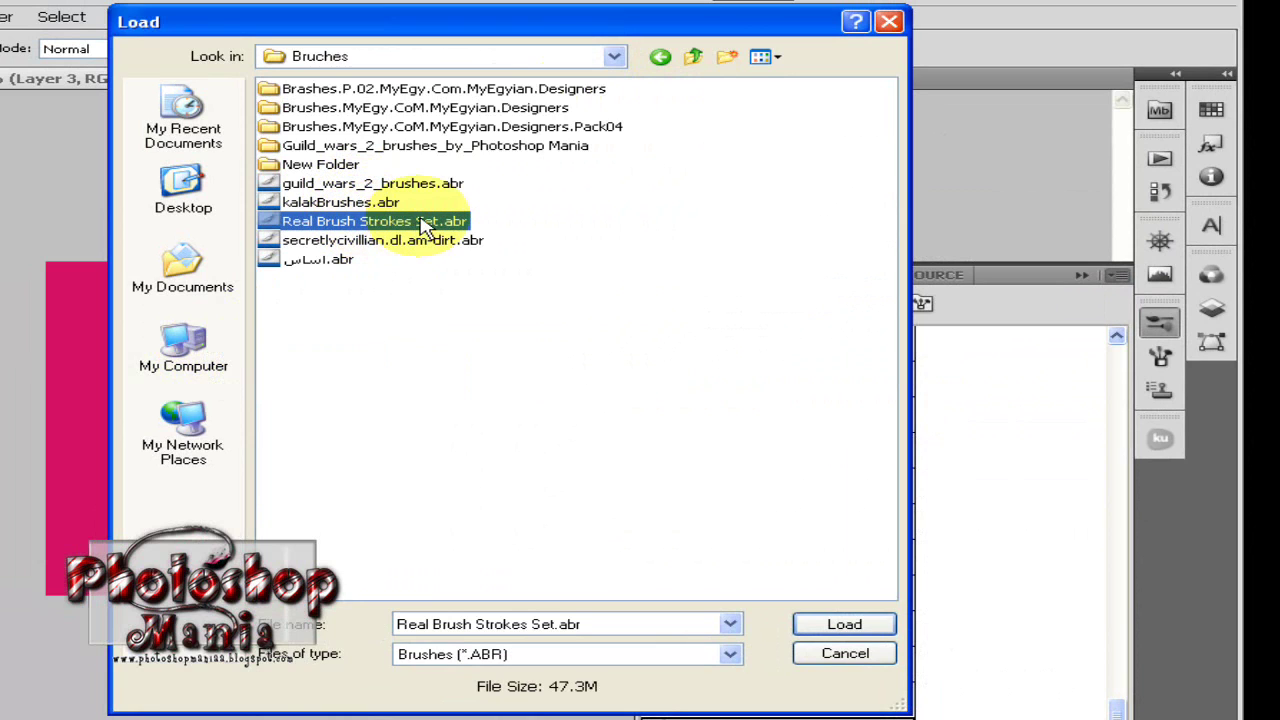
{"action": "left_click", "coordinate": [398, 246]}
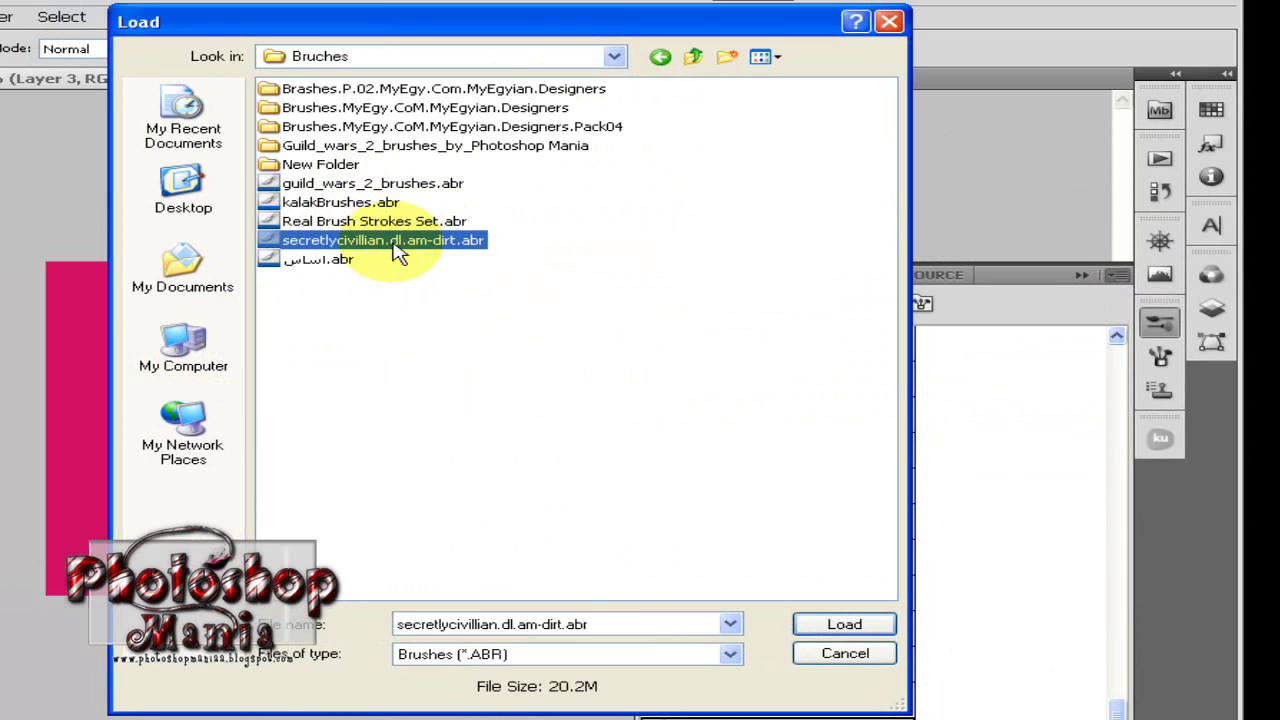
{"action": "double_click", "coordinate": [395, 222]}
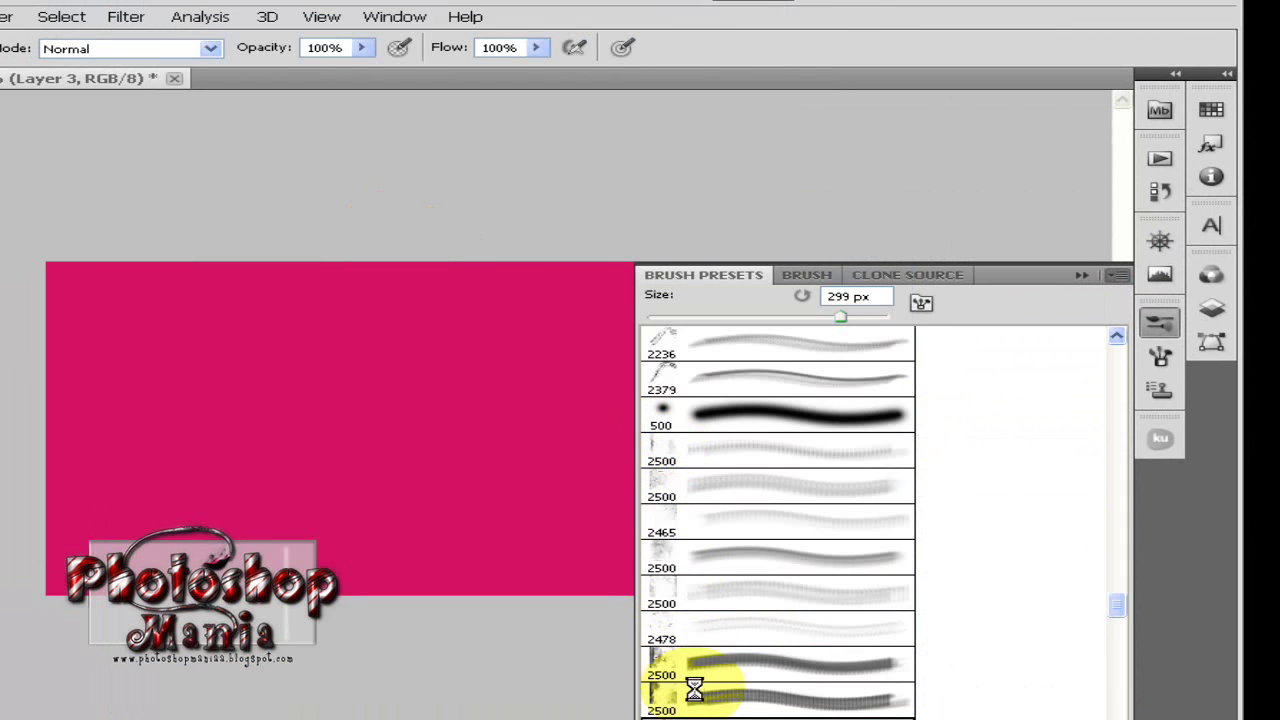
Select the 2277 px stroke brush at the end of the presets list and show the Layers panel.
{"action": "scroll", "coordinate": [715, 615], "scroll_direction": "down", "scroll_amount": 1}
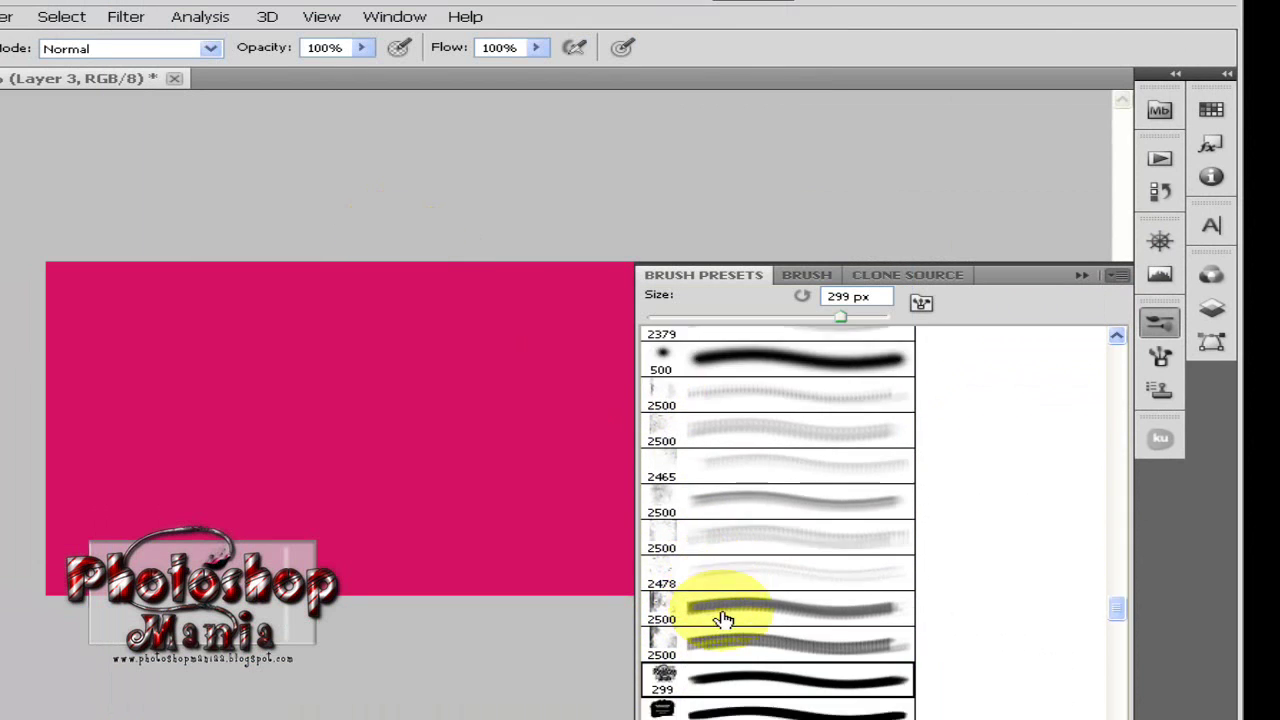
{"action": "scroll", "coordinate": [720, 615], "scroll_direction": "down", "scroll_amount": 2}
{"action": "scroll", "coordinate": [720, 618], "scroll_direction": "down", "scroll_amount": 2}
{"action": "scroll", "coordinate": [705, 645], "scroll_direction": "down", "scroll_amount": 1}
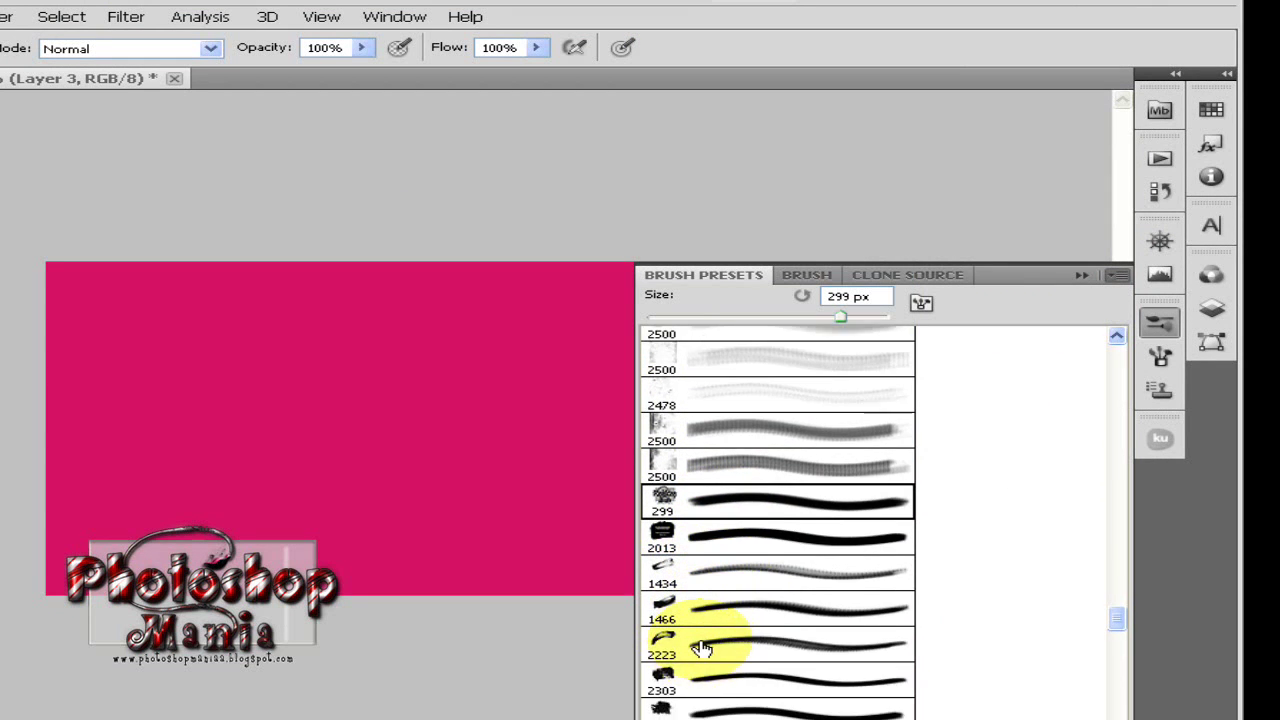
{"action": "scroll", "coordinate": [700, 643], "scroll_direction": "down", "scroll_amount": 1}
{"action": "scroll", "coordinate": [700, 643], "scroll_direction": "down", "scroll_amount": 1}
{"action": "scroll", "coordinate": [700, 646], "scroll_direction": "down", "scroll_amount": 5}
{"action": "left_click", "coordinate": [700, 700]}
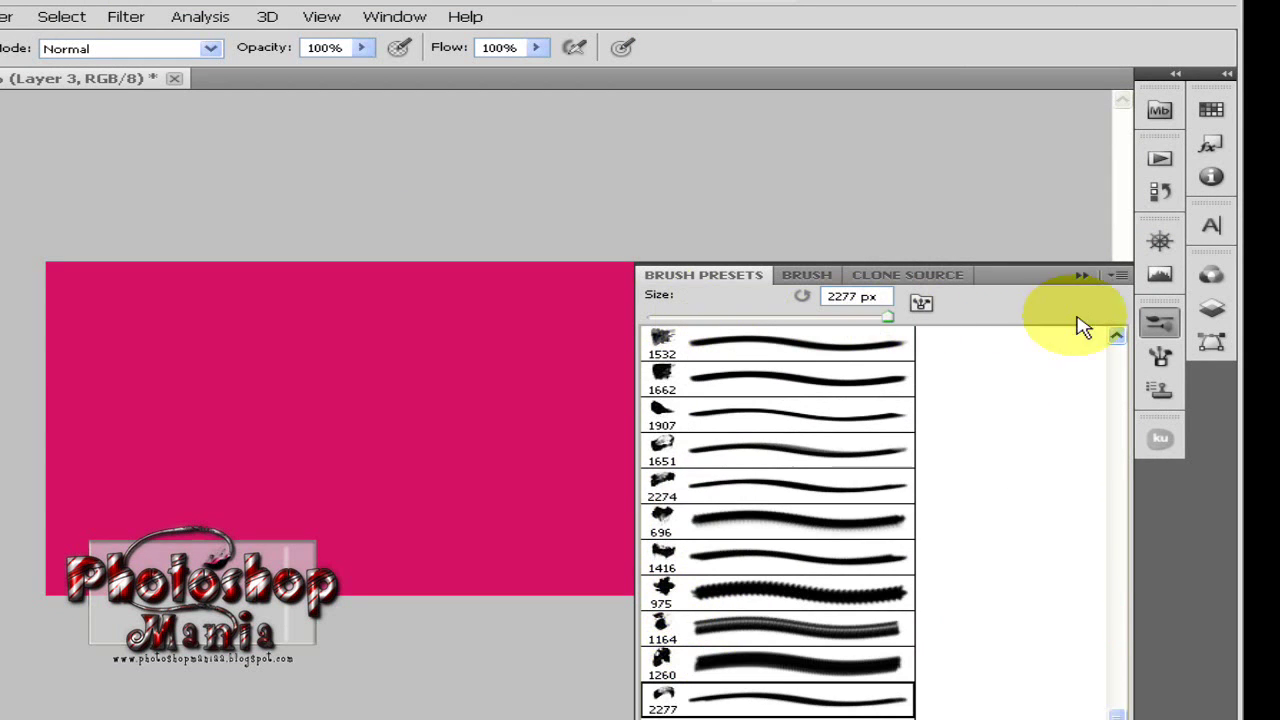
{"action": "left_click", "coordinate": [1211, 308]}
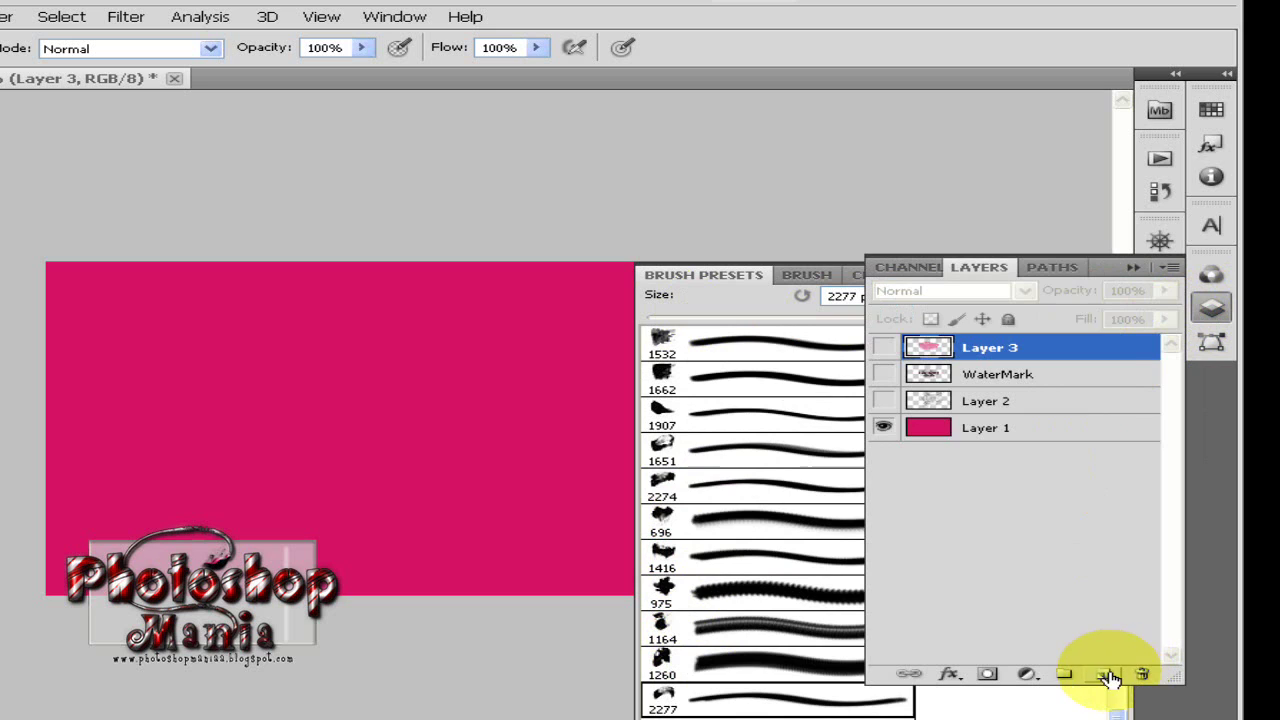
Add a new empty layer above Layer 3 and collapse the Layers and Brush Presets panels.
{"action": "left_click", "coordinate": [1103, 673]}
{"action": "left_click", "coordinate": [1211, 312]}
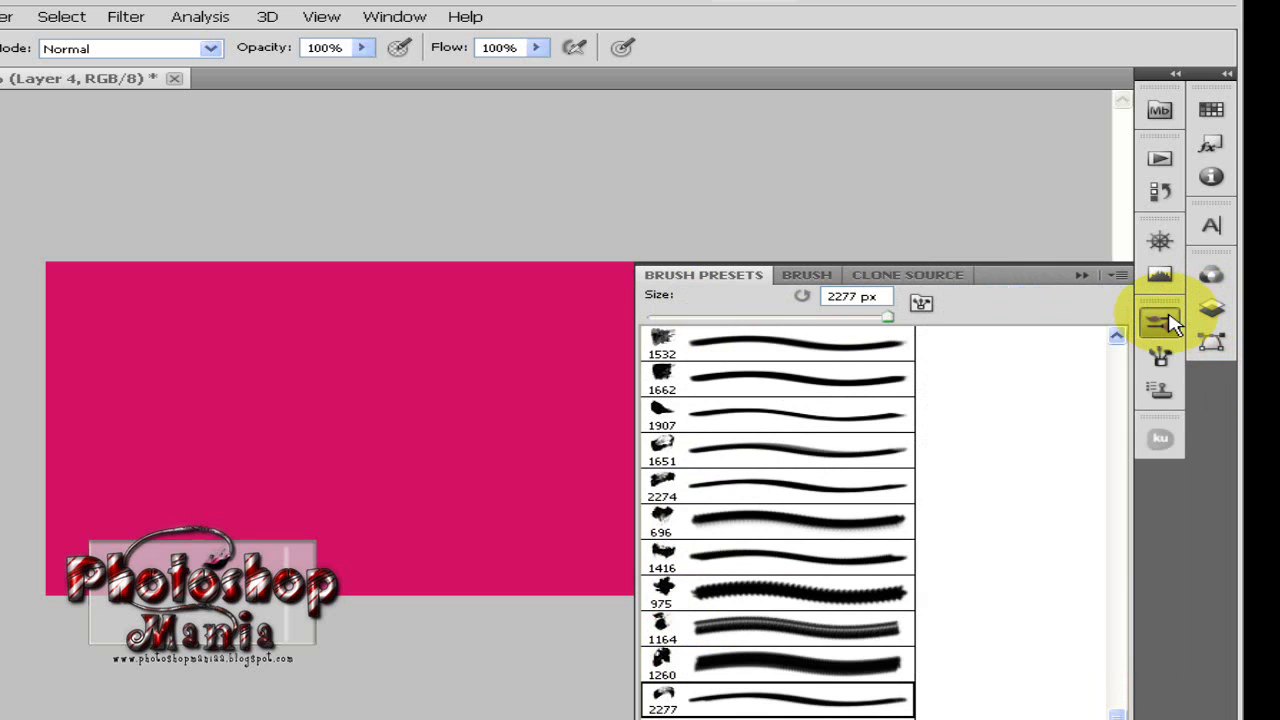
{"action": "left_click", "coordinate": [1159, 324]}
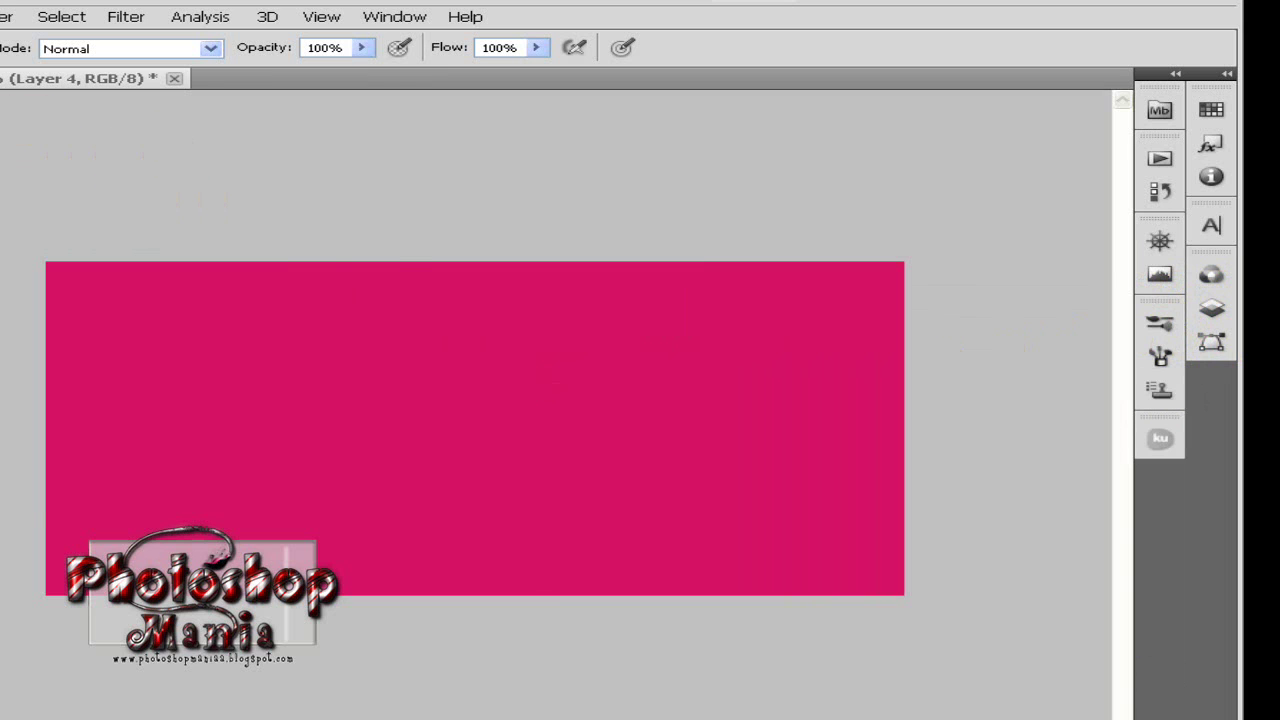
Choose stroke brush 1093 and reduce its size to 438 px.
{"action": "left_click", "coordinate": [2, 48]}
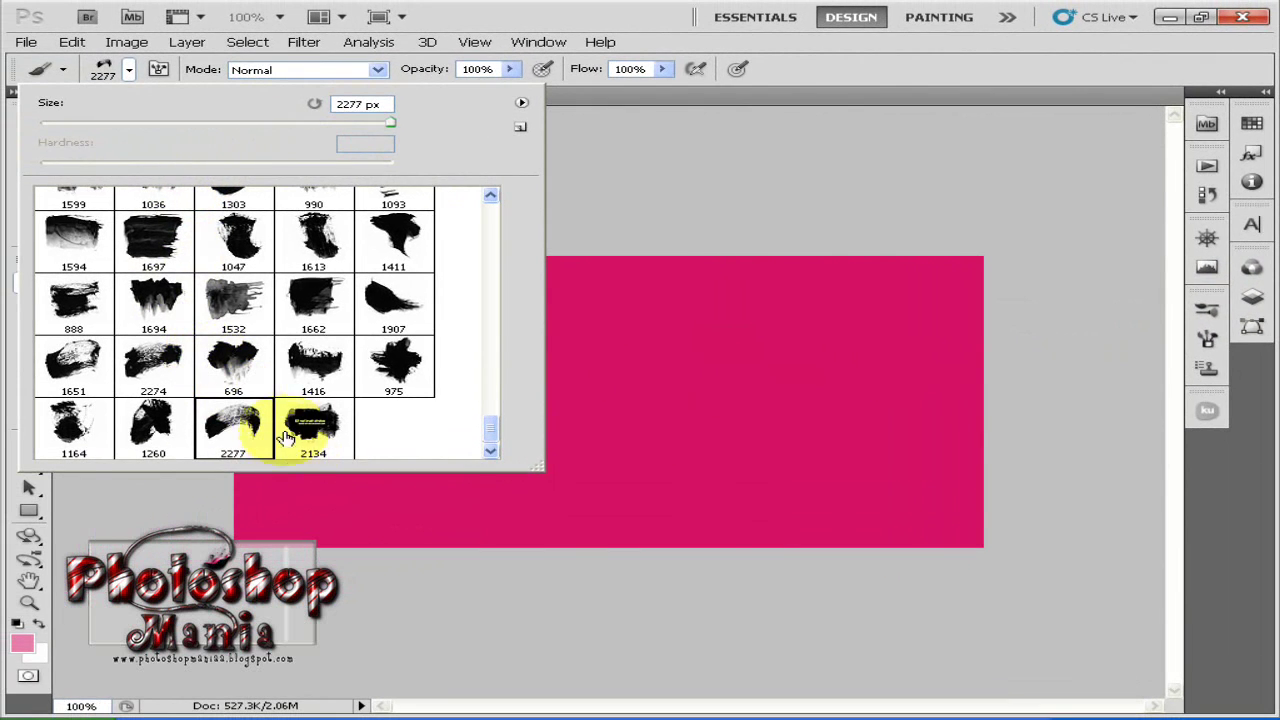
{"action": "scroll", "coordinate": [352, 371], "scroll_direction": "up", "scroll_amount": 1}
{"action": "scroll", "coordinate": [352, 371], "scroll_direction": "up", "scroll_amount": 1}
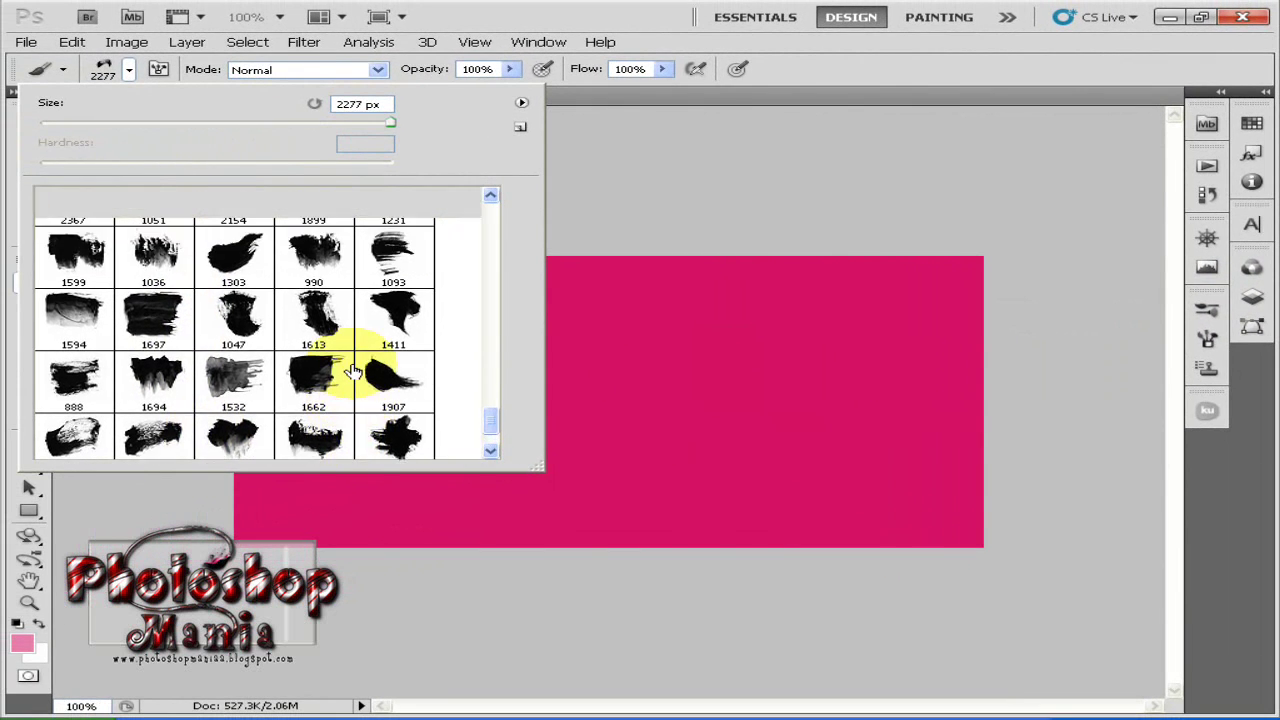
{"action": "scroll", "coordinate": [355, 368], "scroll_direction": "up", "scroll_amount": 1}
{"action": "scroll", "coordinate": [360, 365], "scroll_direction": "up", "scroll_amount": 1}
{"action": "left_click", "coordinate": [373, 346]}
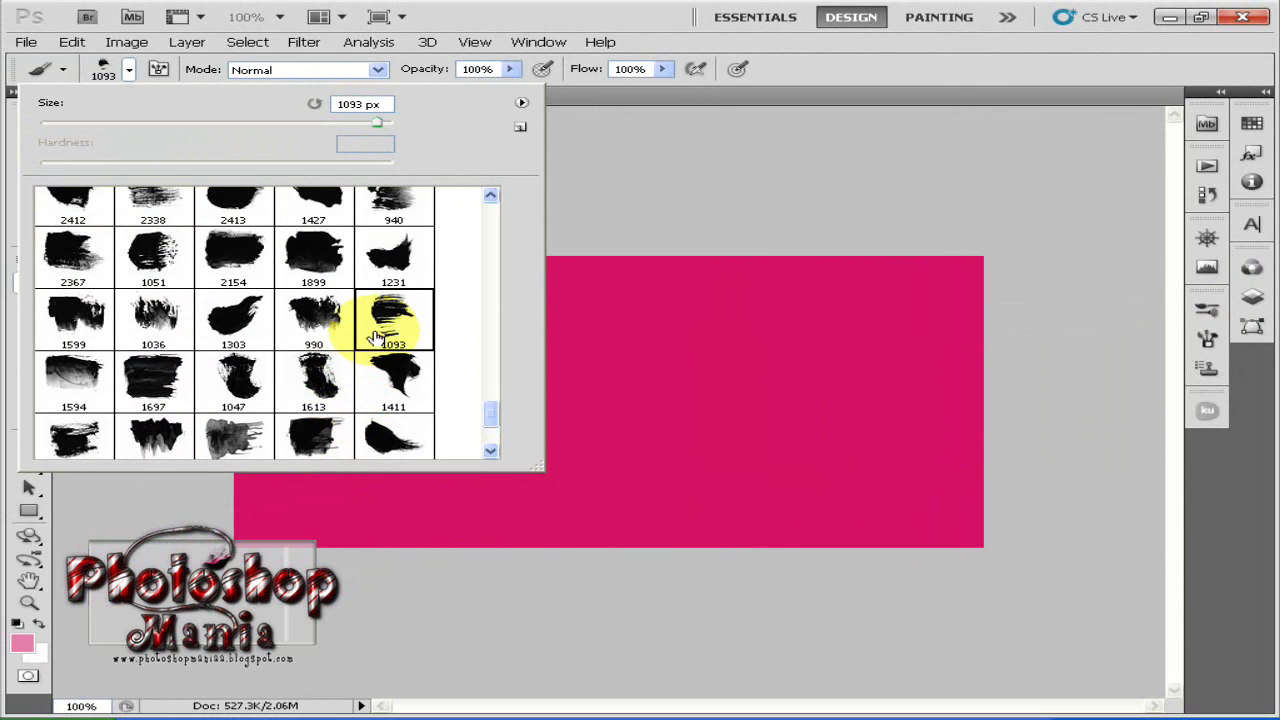
{"action": "left_click_drag", "start_coordinate": [377, 122], "coordinate": [346, 123]}
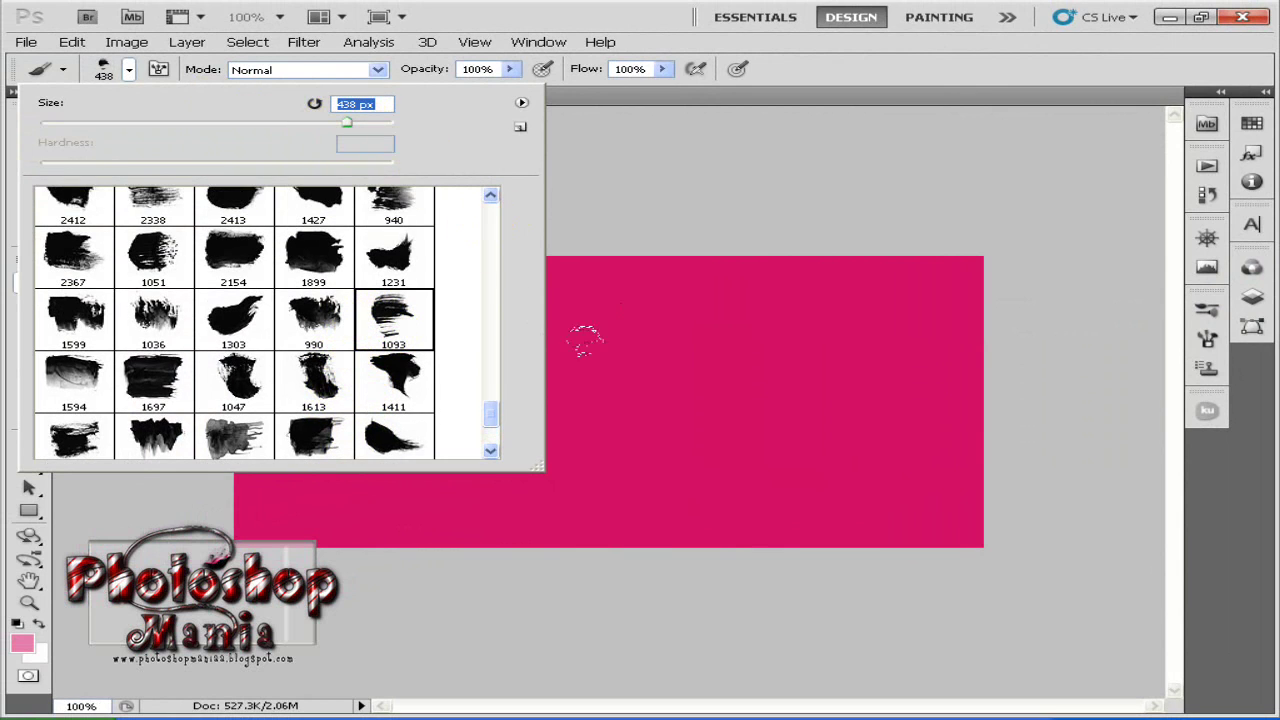
Stamp pink strokes across the middle, bottom edge and lower-left of the banner.
{"action": "left_click", "coordinate": [740, 365]}
{"action": "left_click_drag", "start_coordinate": [690, 443], "coordinate": [795, 443]}
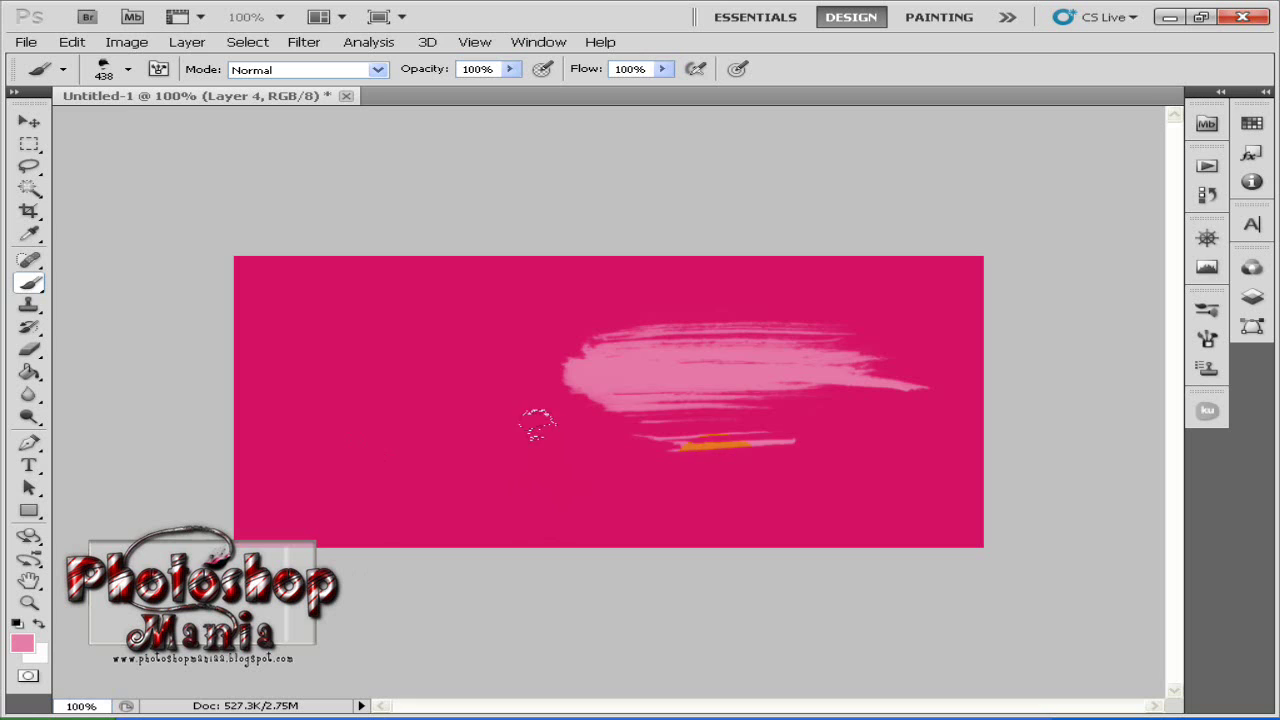
{"action": "left_click", "coordinate": [814, 536]}
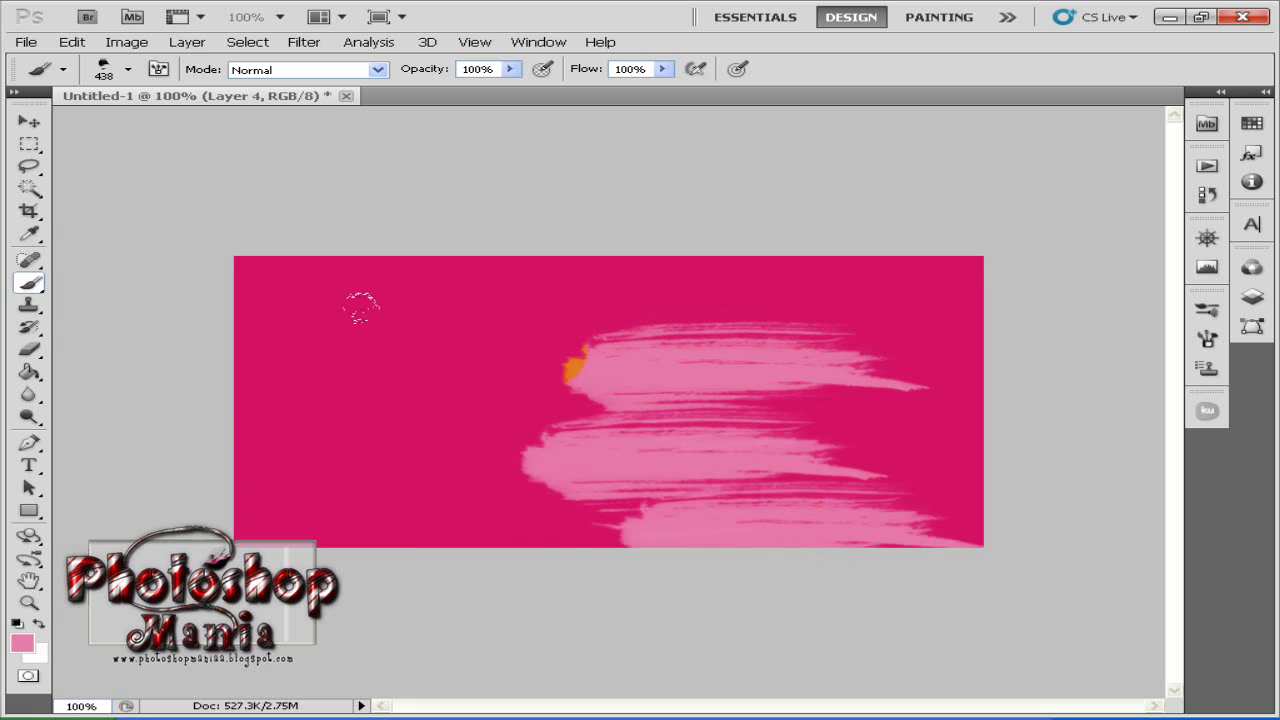
{"action": "left_click", "coordinate": [549, 286]}
{"action": "left_click", "coordinate": [594, 357]}
{"action": "left_click", "coordinate": [473, 410]}
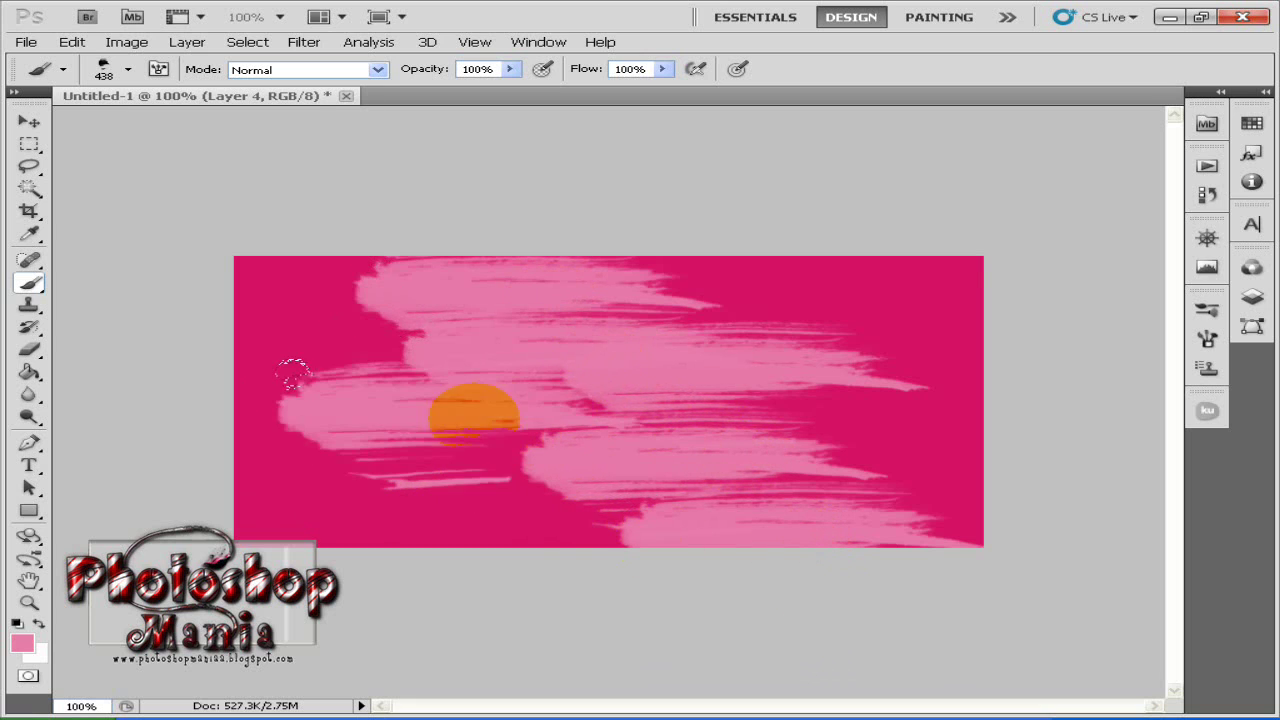
{"action": "left_click", "coordinate": [428, 477]}
{"action": "left_click", "coordinate": [585, 543]}
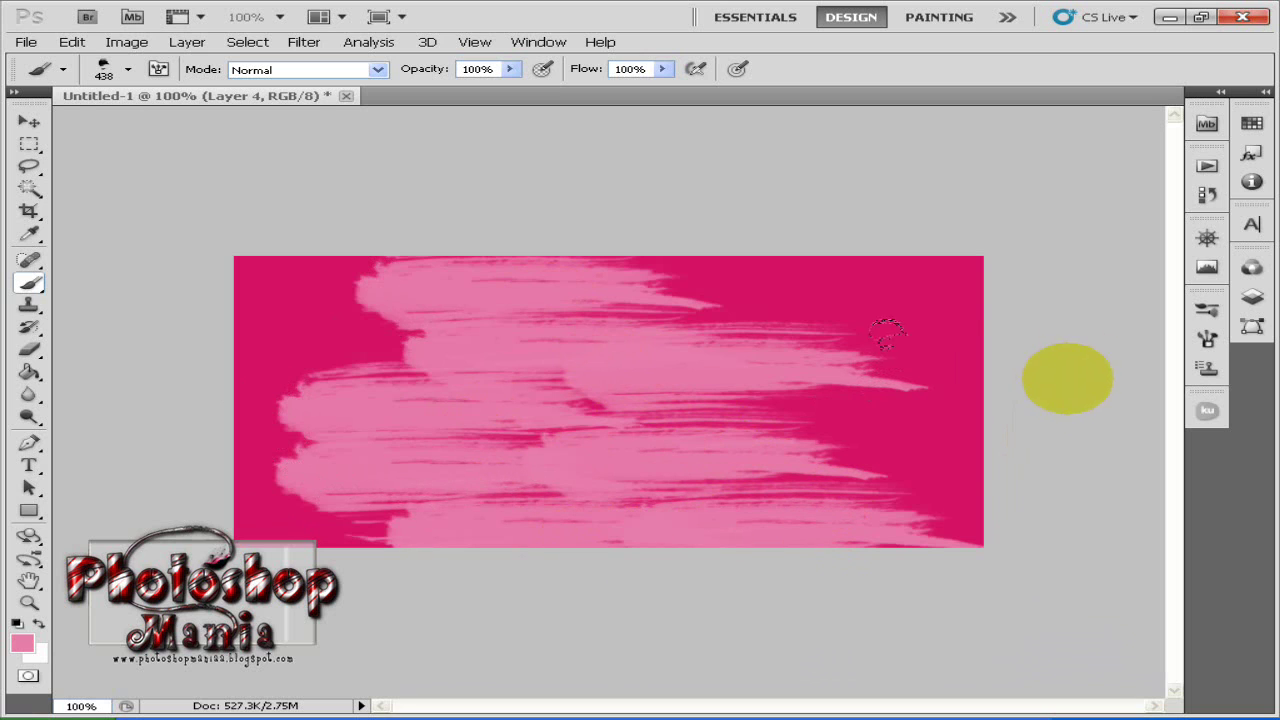
Toggle visibility to preview Layer 4, Layer 3 and the WaterMark layer.
{"action": "left_click", "coordinate": [1253, 303]}
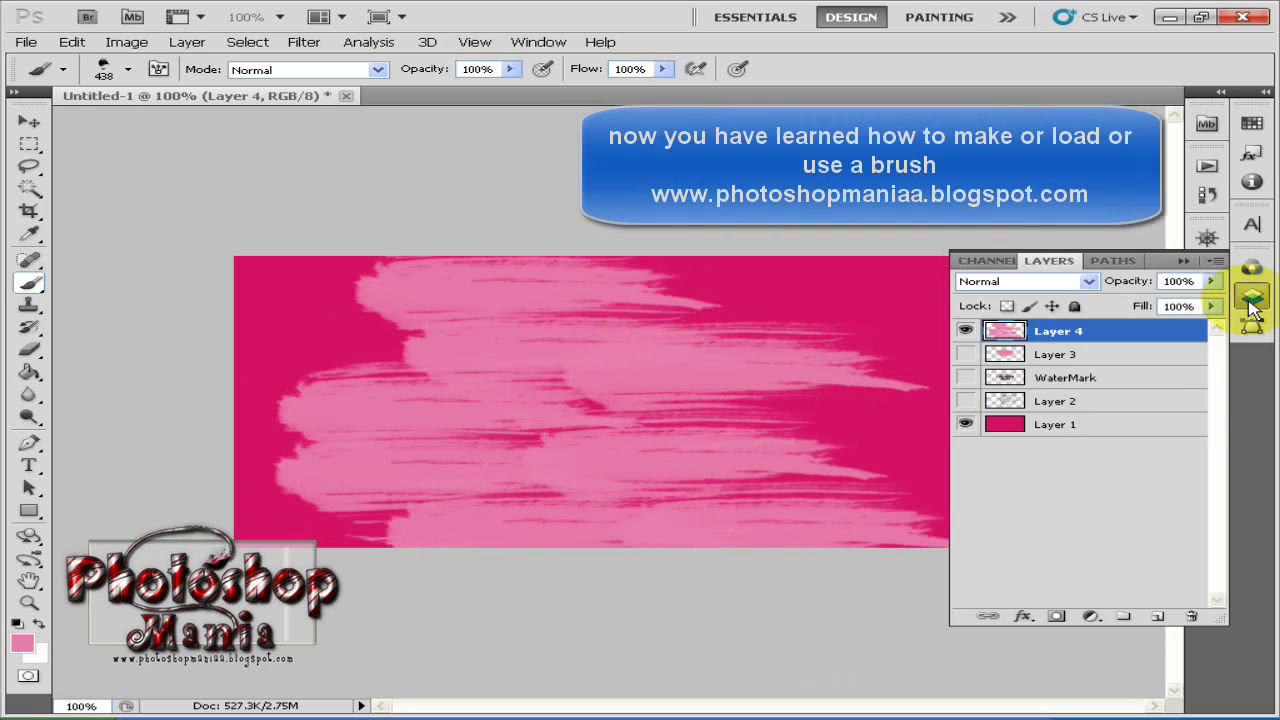
{"action": "left_click", "coordinate": [966, 331]}
{"action": "left_click", "coordinate": [966, 354]}
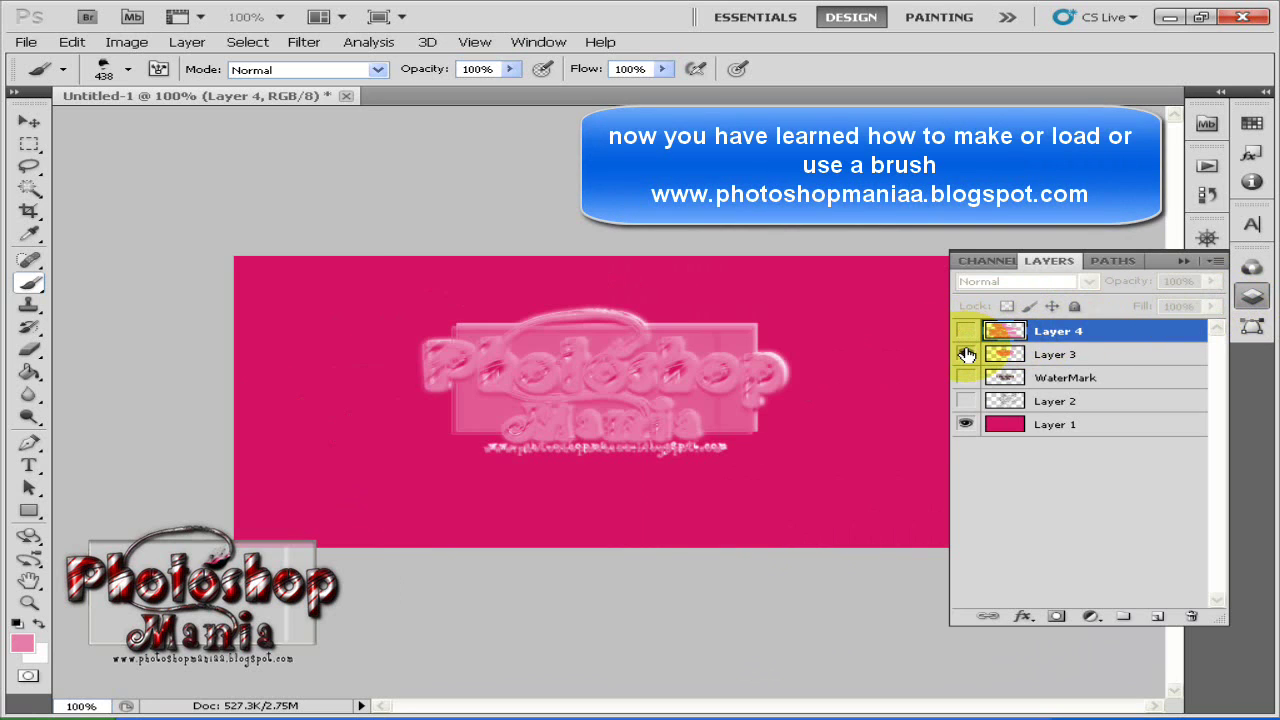
{"action": "left_click", "coordinate": [966, 354]}
{"action": "left_click", "coordinate": [966, 379]}
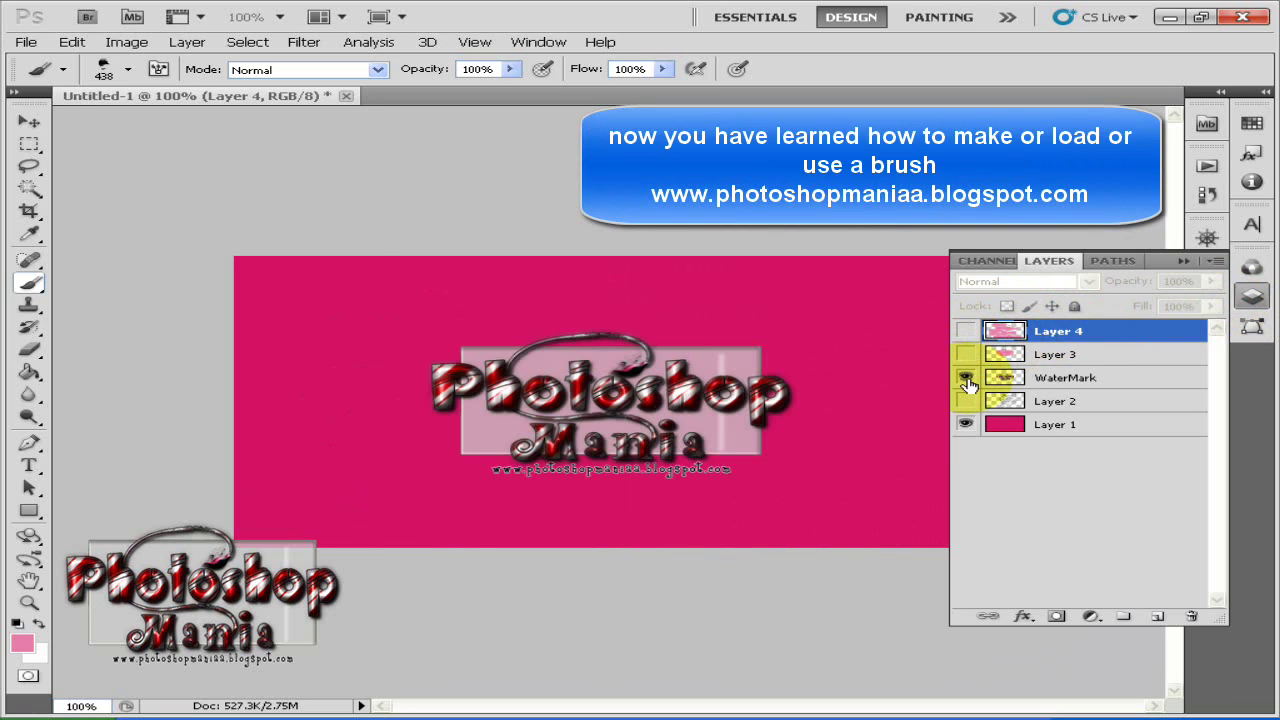
{"action": "left_click", "coordinate": [967, 381]}
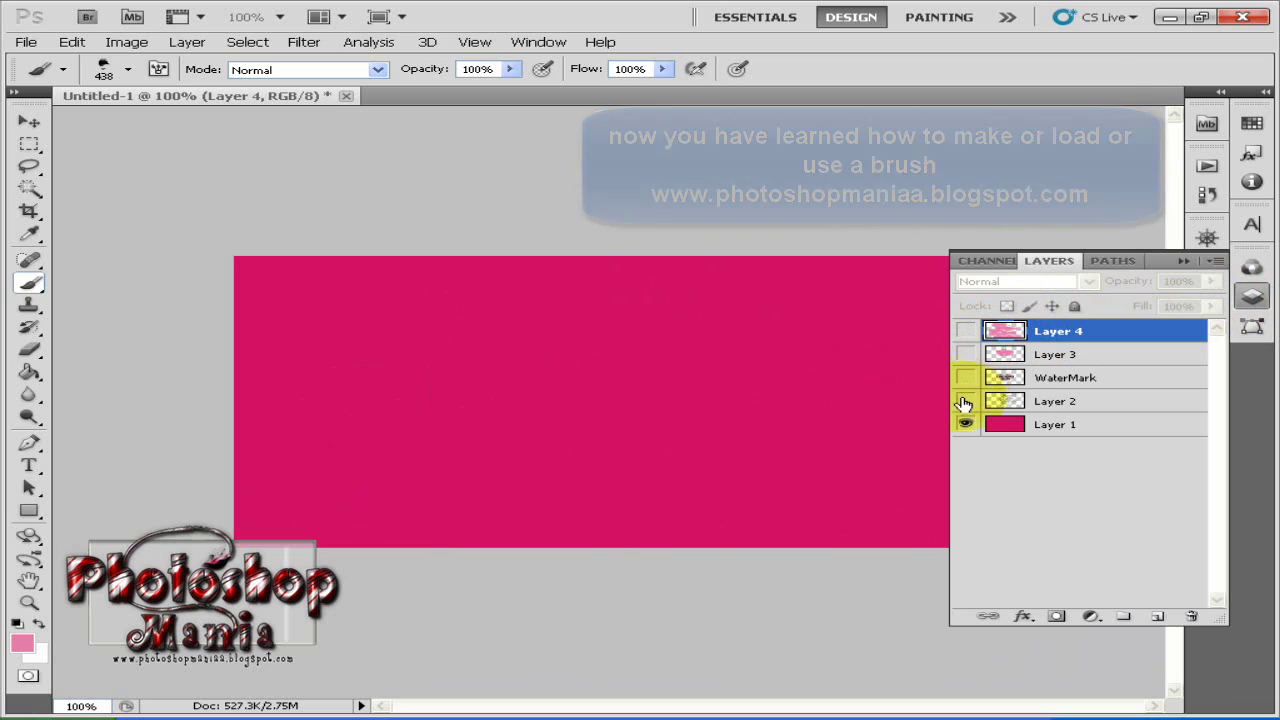
Delete the WaterMark layer, leaving Layers 2 and 4 hidden.
{"action": "left_click", "coordinate": [1012, 385]}
{"action": "key", "text": "Delete"}
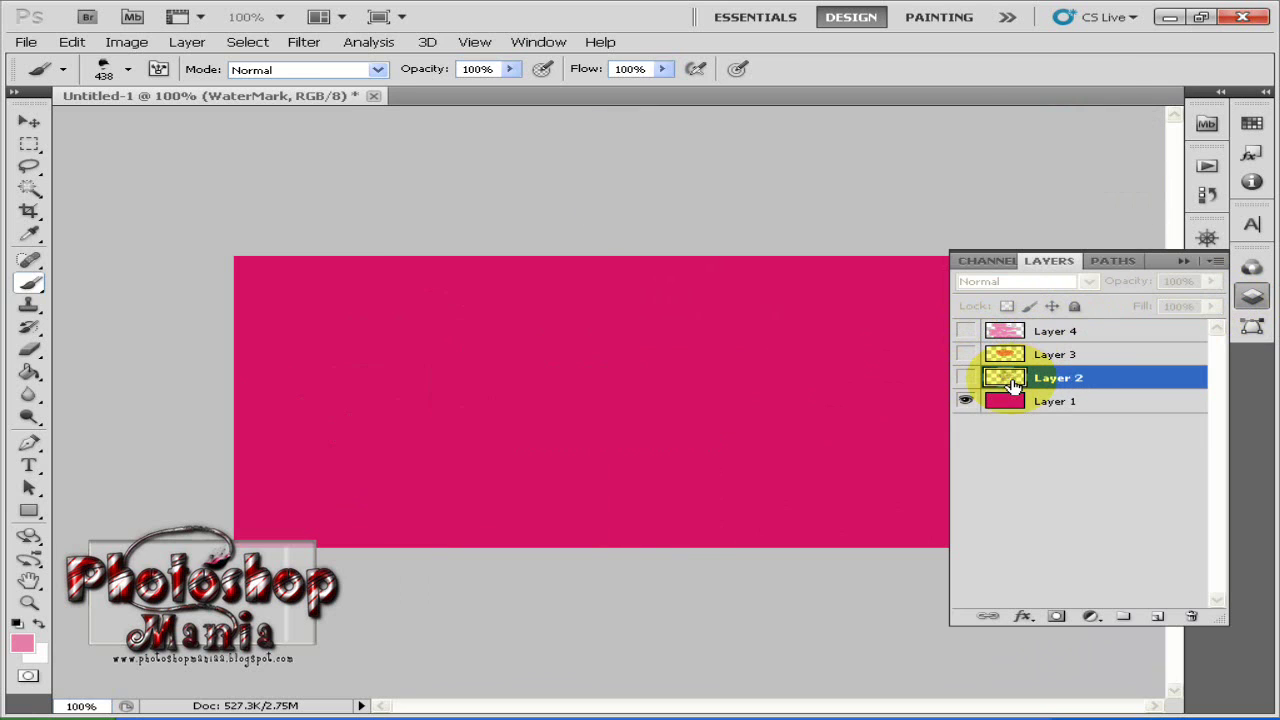
{"action": "left_click", "coordinate": [966, 380]}
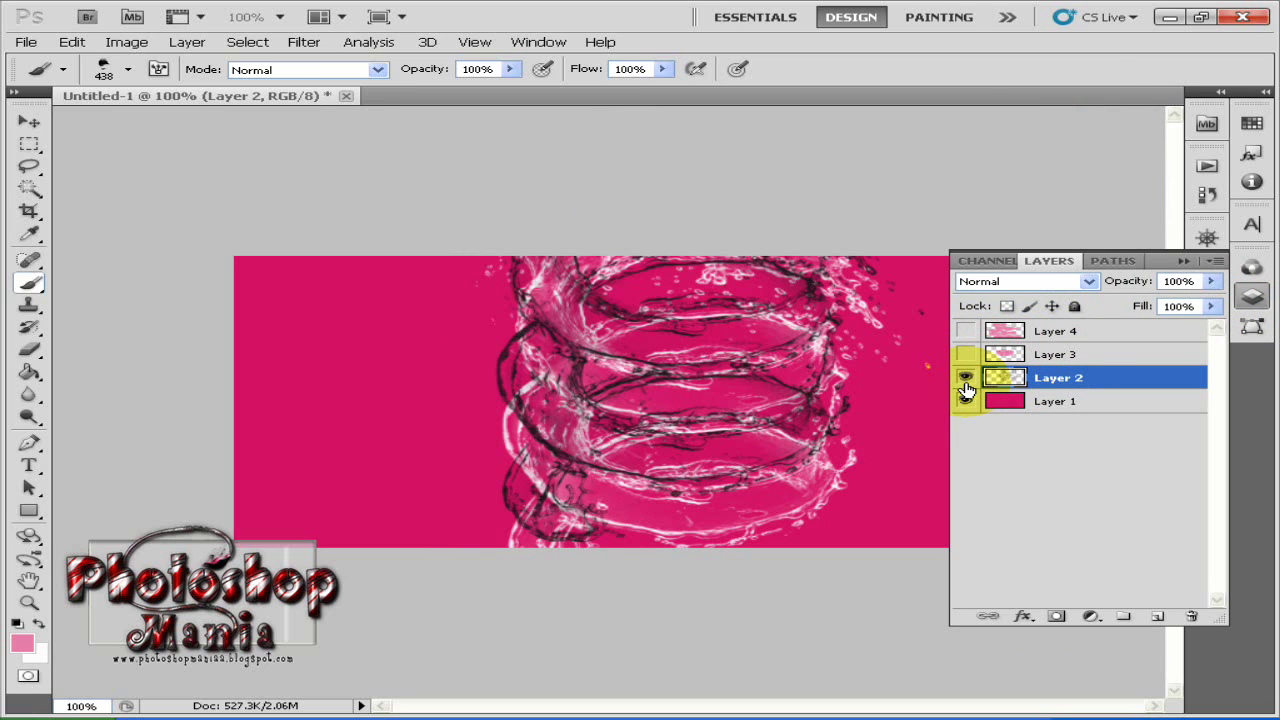
{"action": "left_click", "coordinate": [966, 379]}
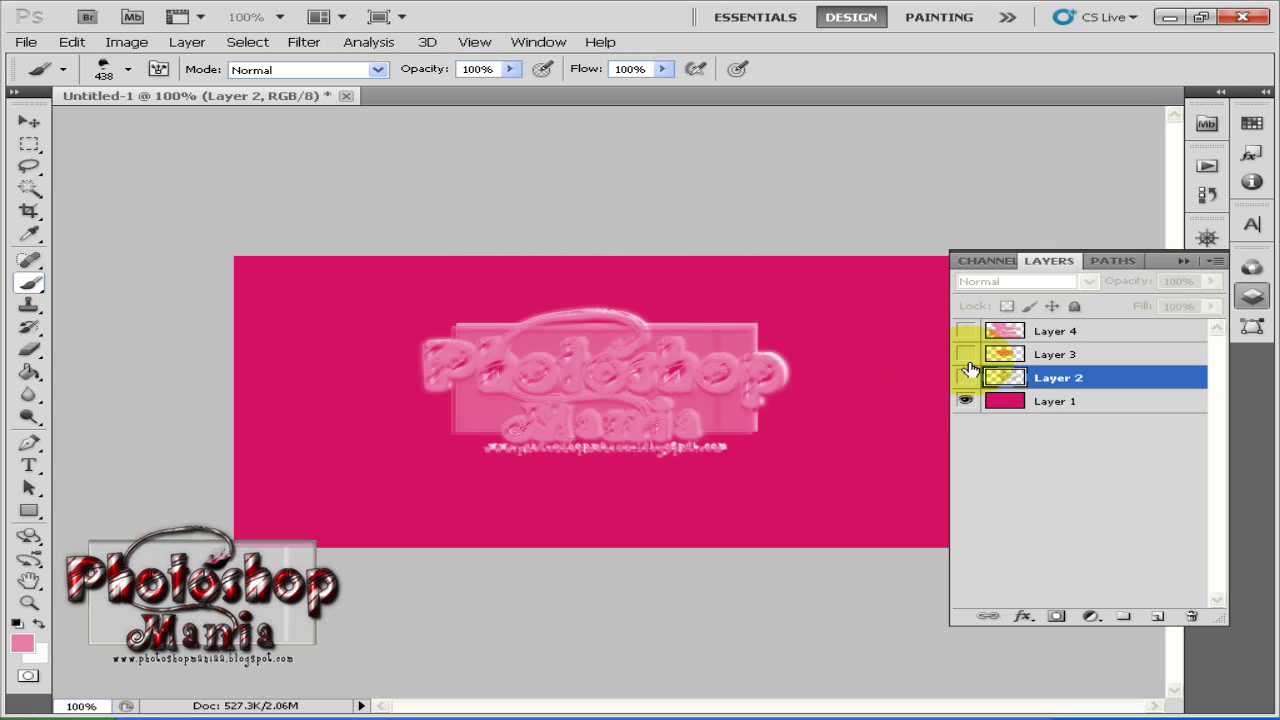
{"action": "left_click", "coordinate": [967, 333]}
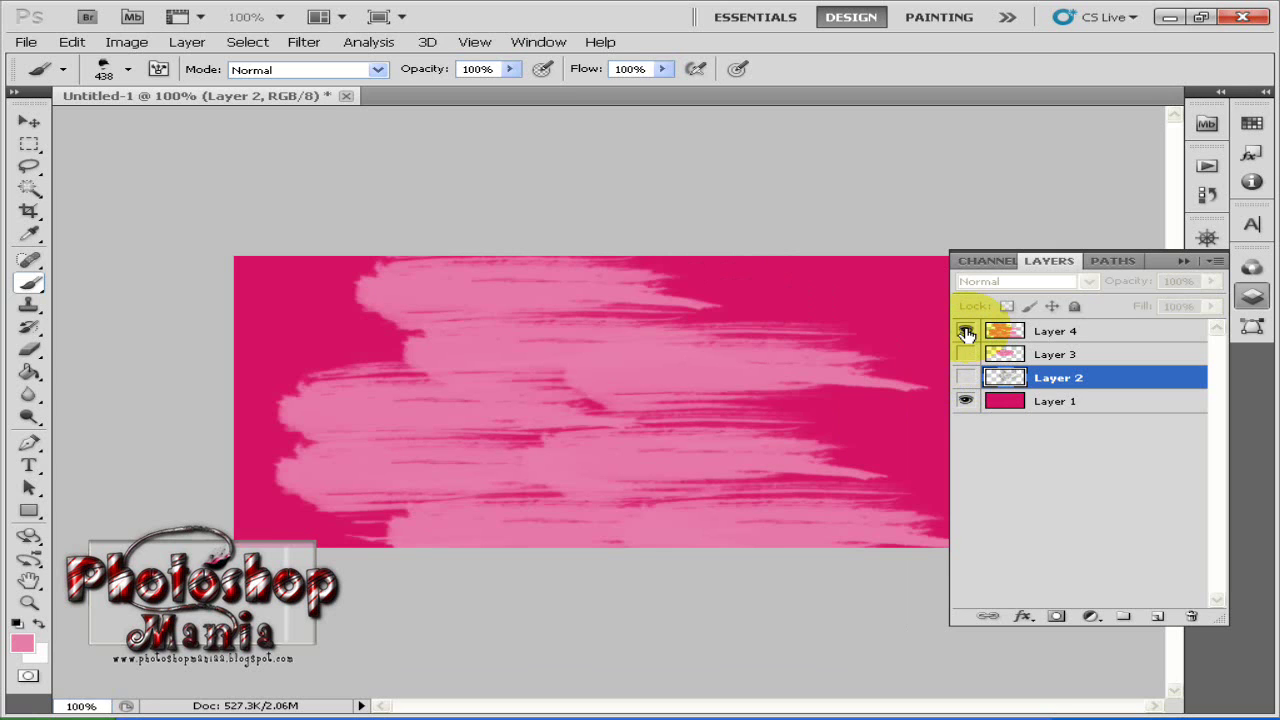
{"action": "left_click", "coordinate": [966, 333]}
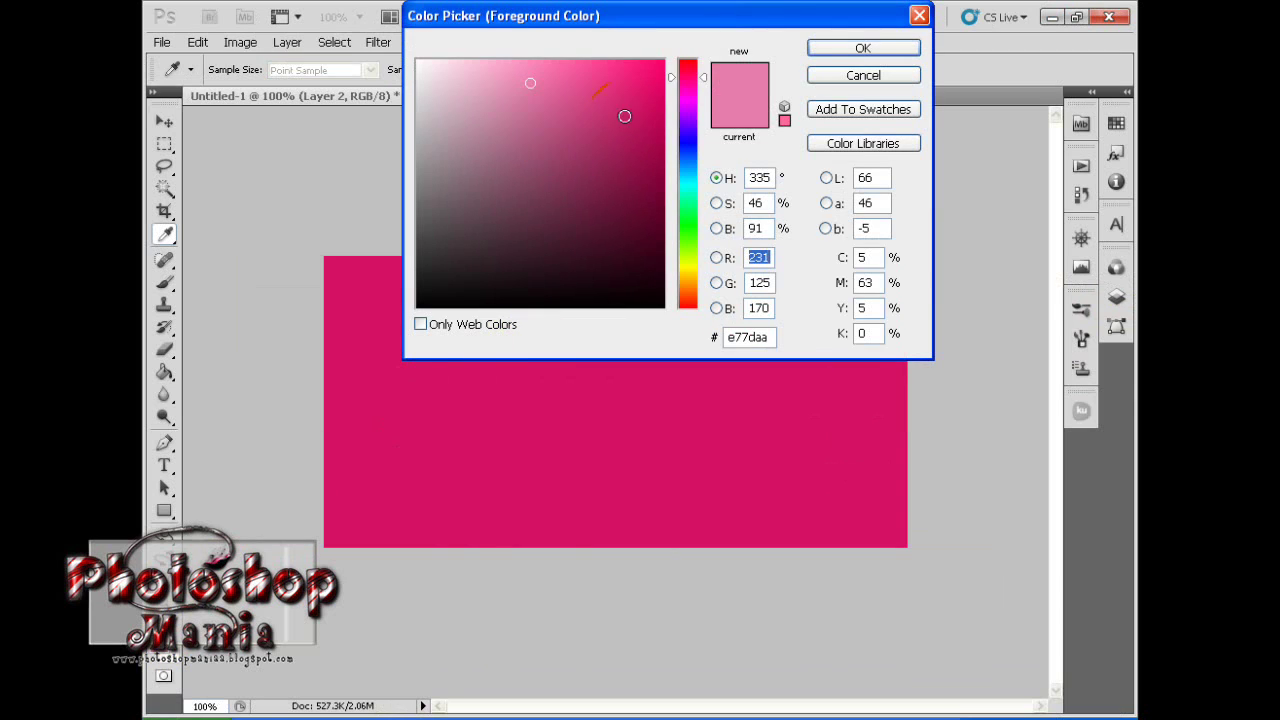
Set the foreground colour to black and start a text line near the banner centre.
{"action": "left_click_drag", "start_coordinate": [597, 90], "coordinate": [417, 307]}
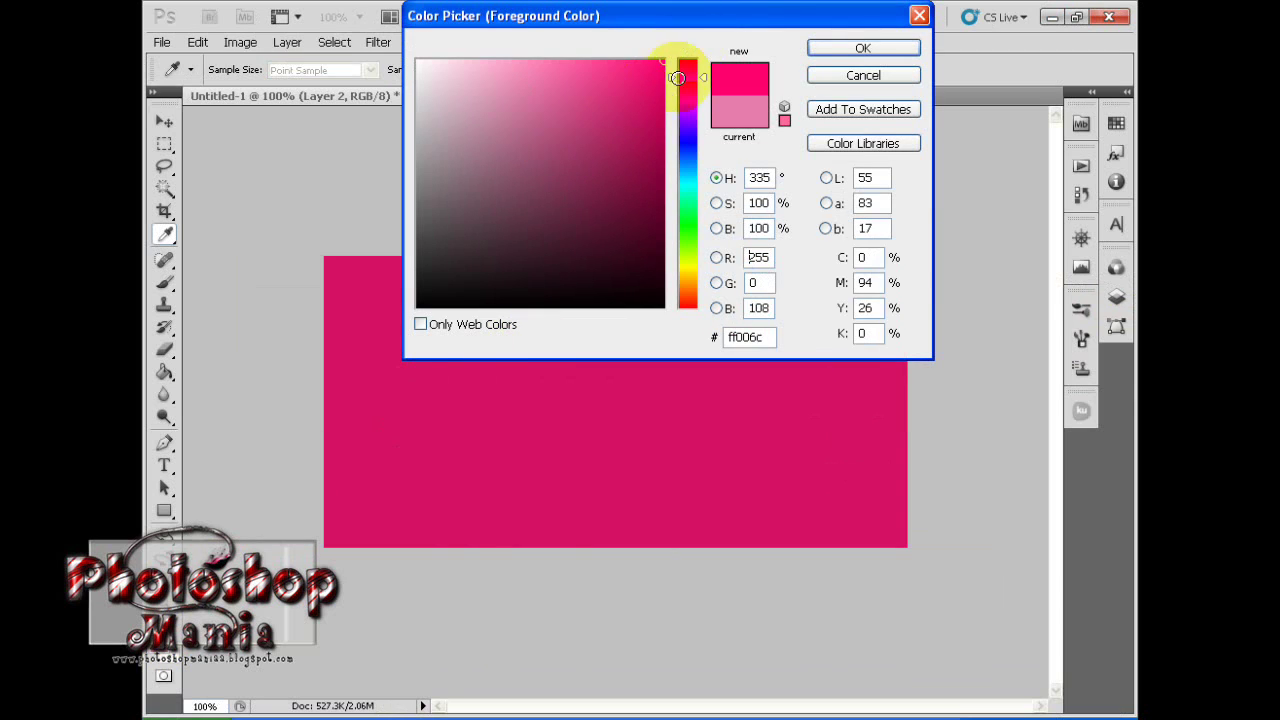
{"action": "left_click", "coordinate": [862, 48]}
{"action": "key", "text": "t"}
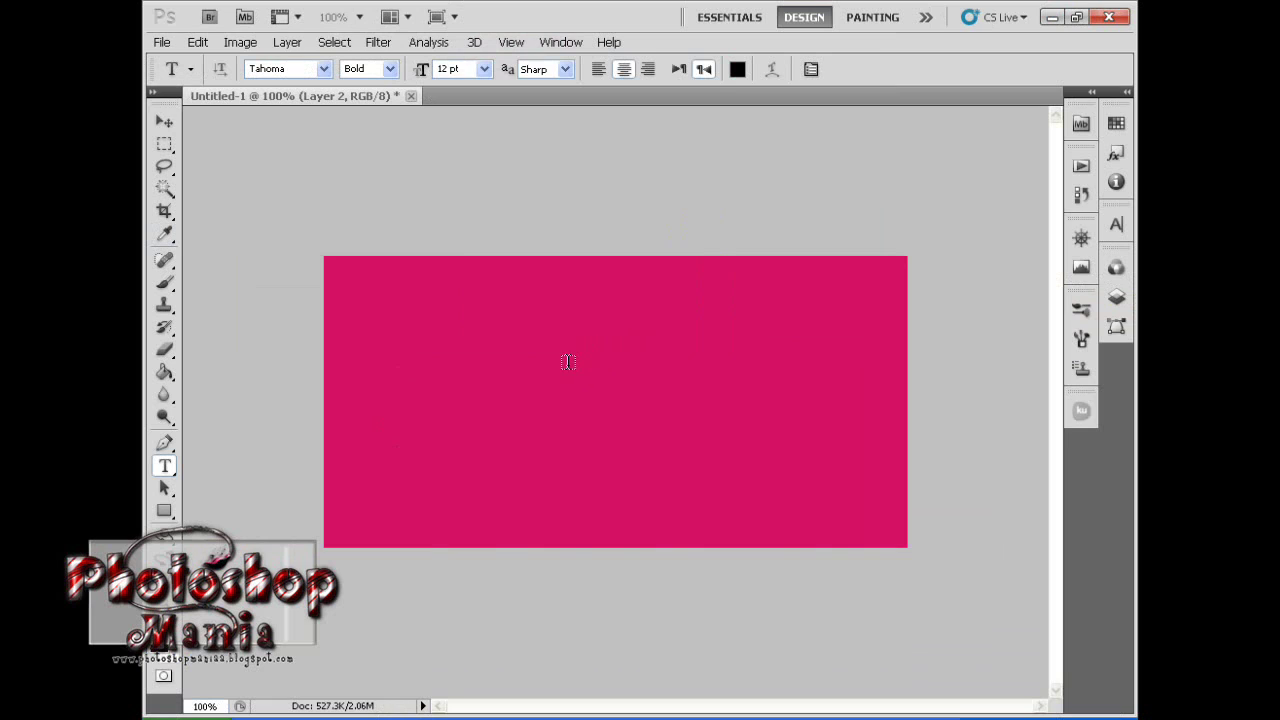
{"action": "left_click", "coordinate": [567, 362]}
{"action": "type", "text": "www.photoshopmaniaa.blogs"}
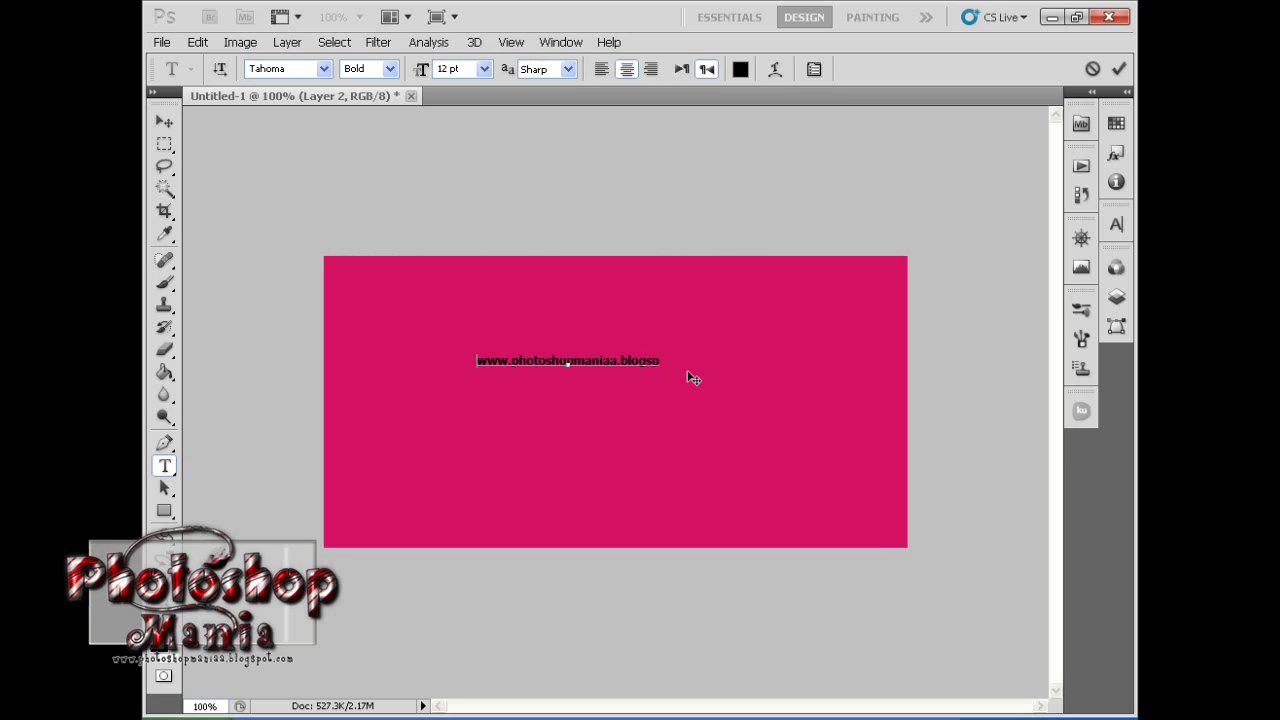
{"action": "type", "text": "pt.v"}
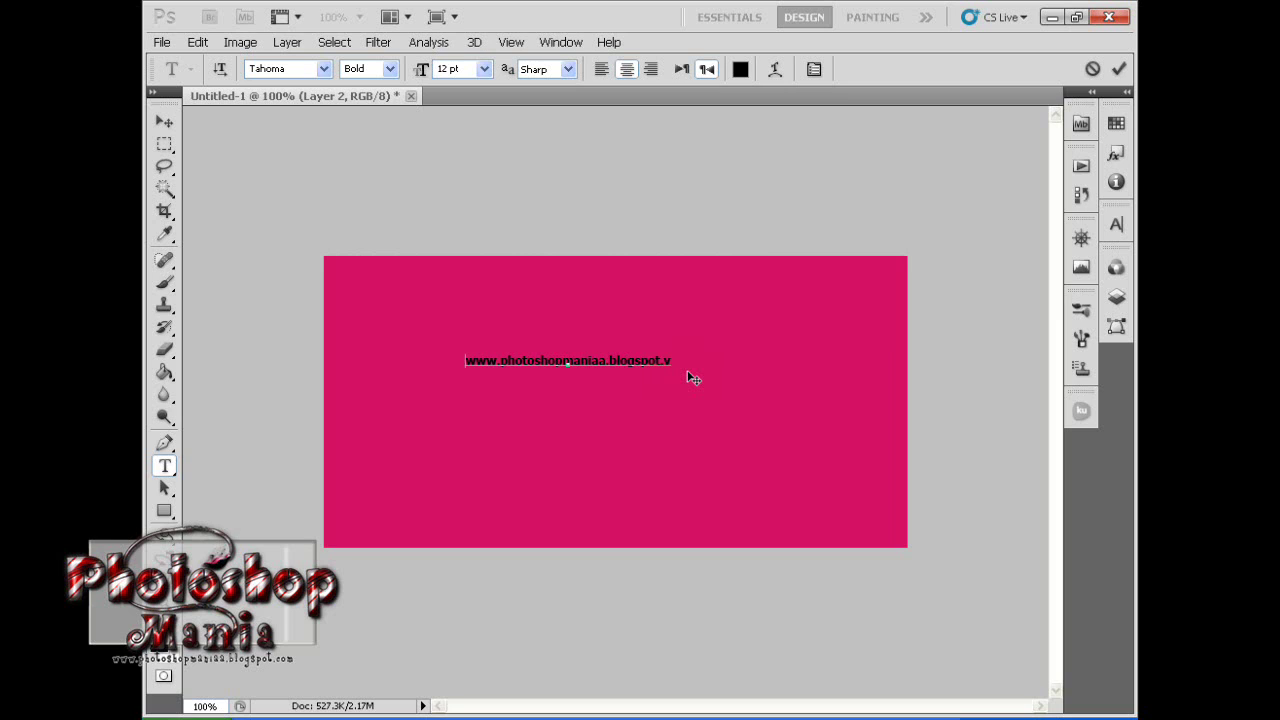
{"action": "type", "text": "o"}
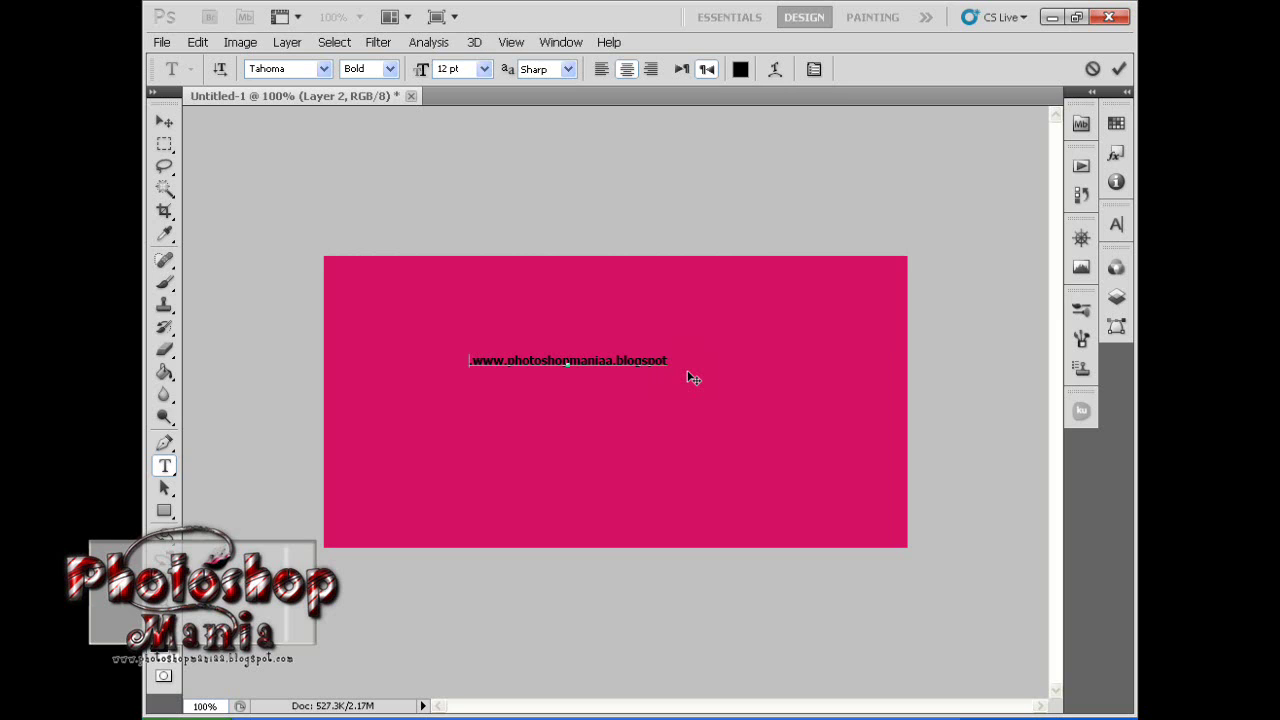
{"action": "type", "text": "o"}
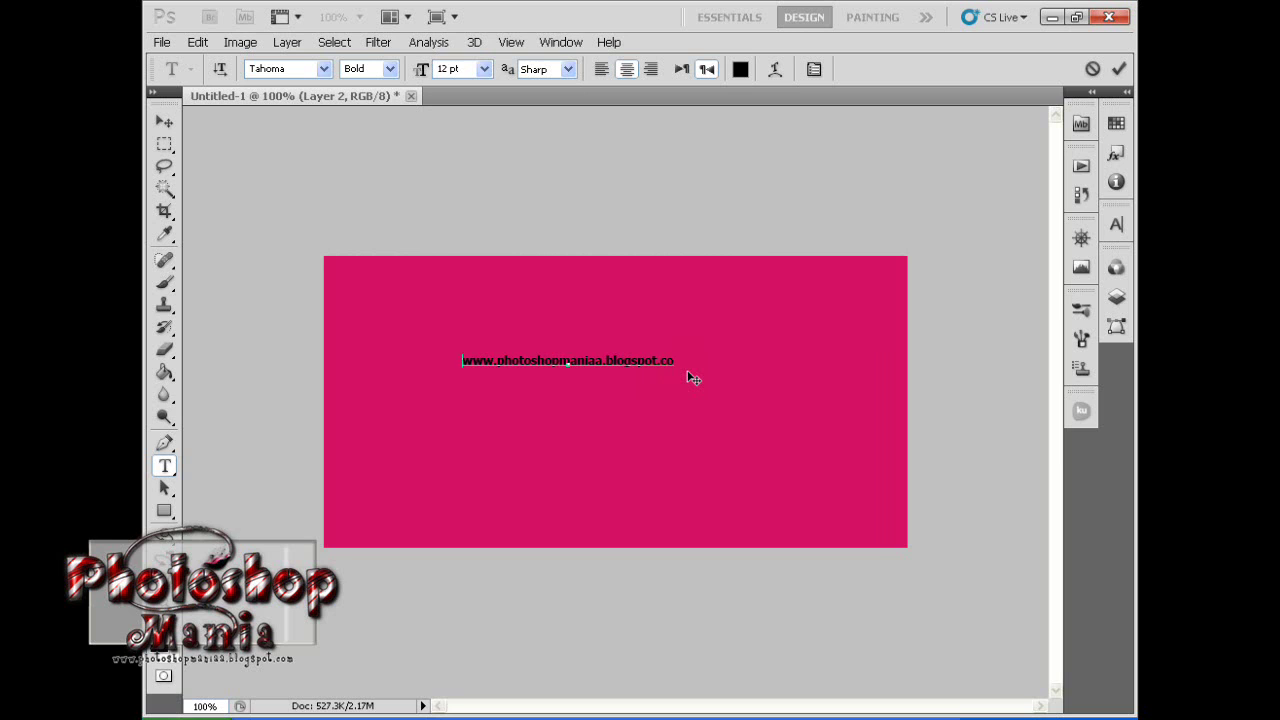
{"action": "type", "text": "m"}
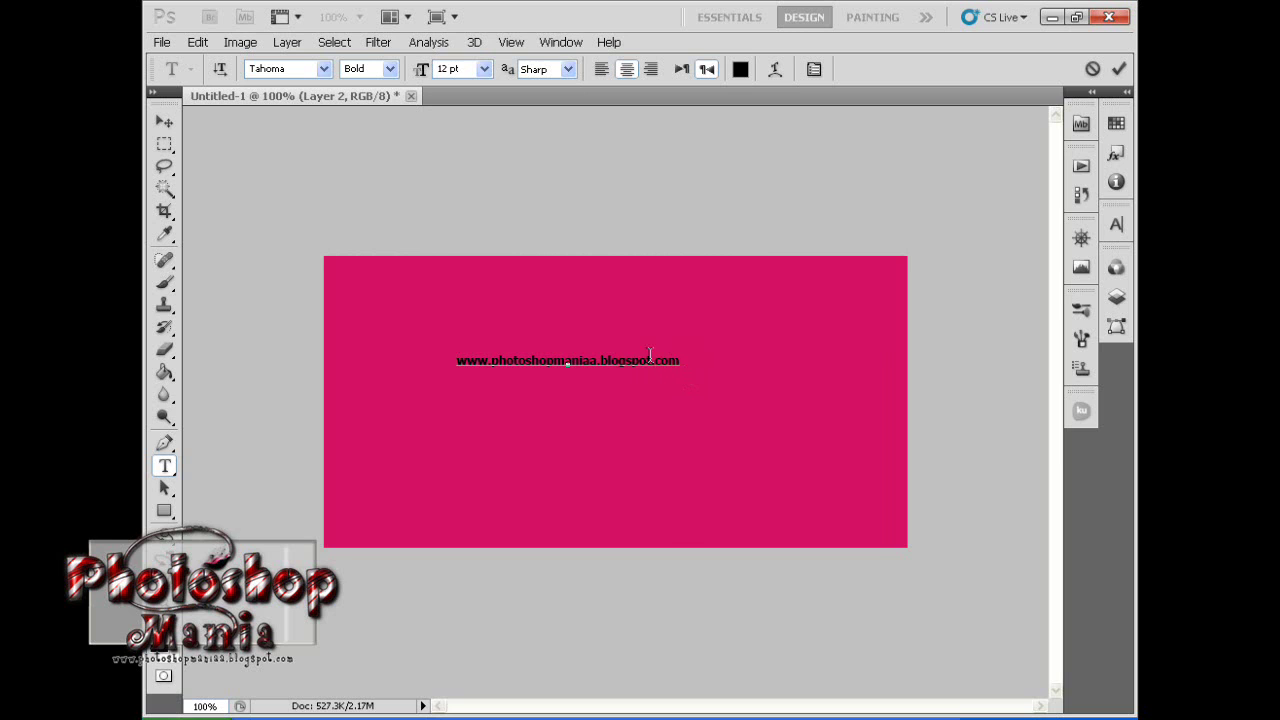
{"action": "key", "text": "ctrl+a"}
{"action": "left_click", "coordinate": [484, 68]}
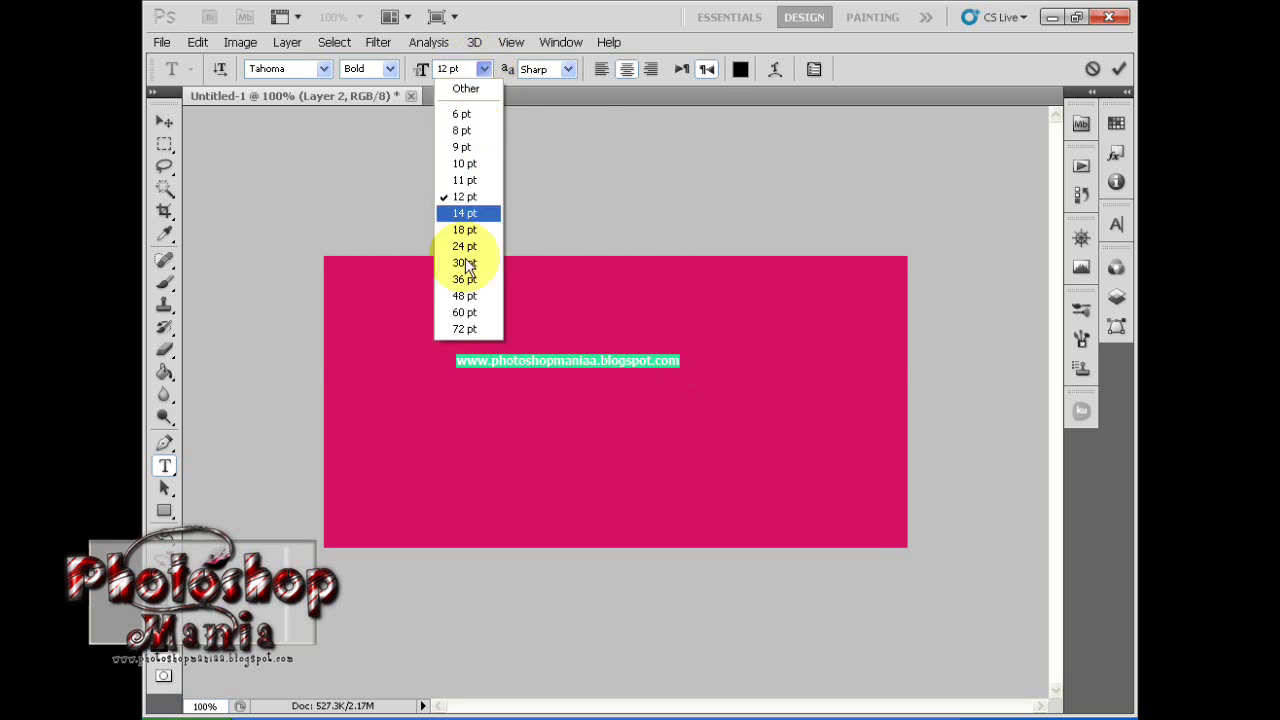
{"action": "left_click", "coordinate": [480, 260]}
Commit the text and move it to the centre of the banner.
{"action": "left_click", "coordinate": [166, 120]}
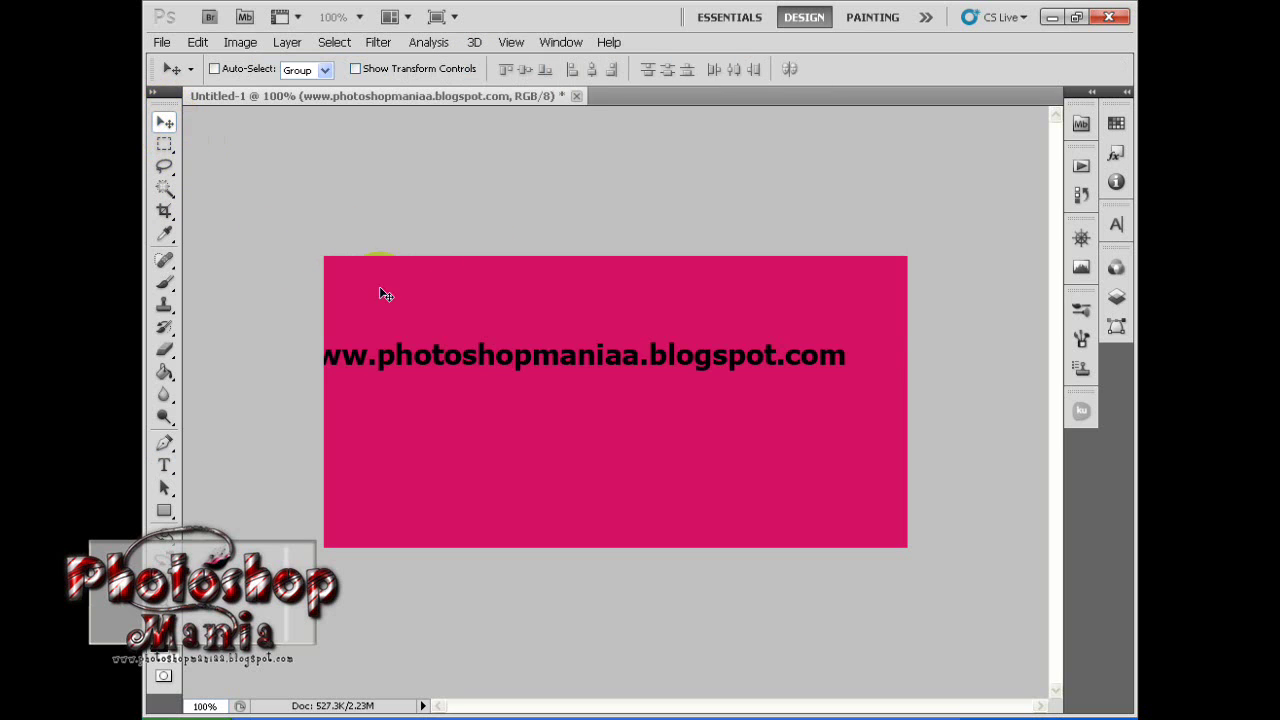
{"action": "left_click_drag", "start_coordinate": [452, 316], "coordinate": [464, 325]}
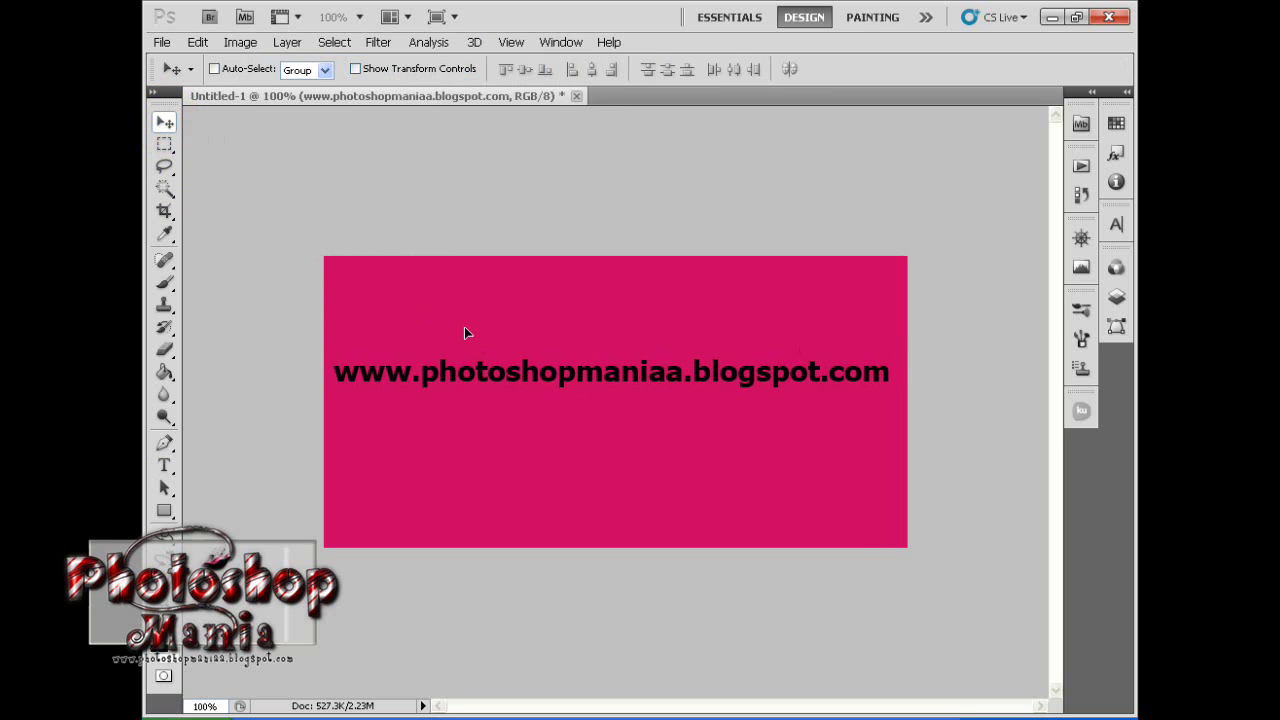
{"action": "left_click_drag", "start_coordinate": [464, 324], "coordinate": [465, 355]}
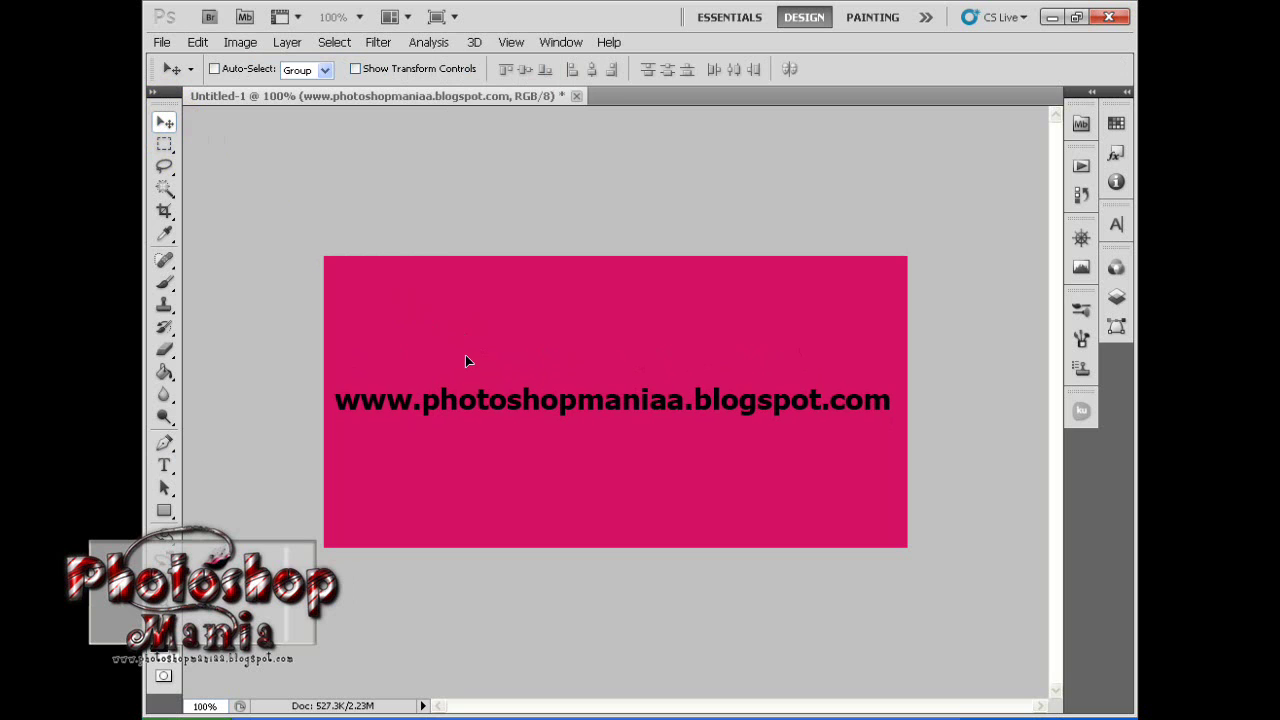